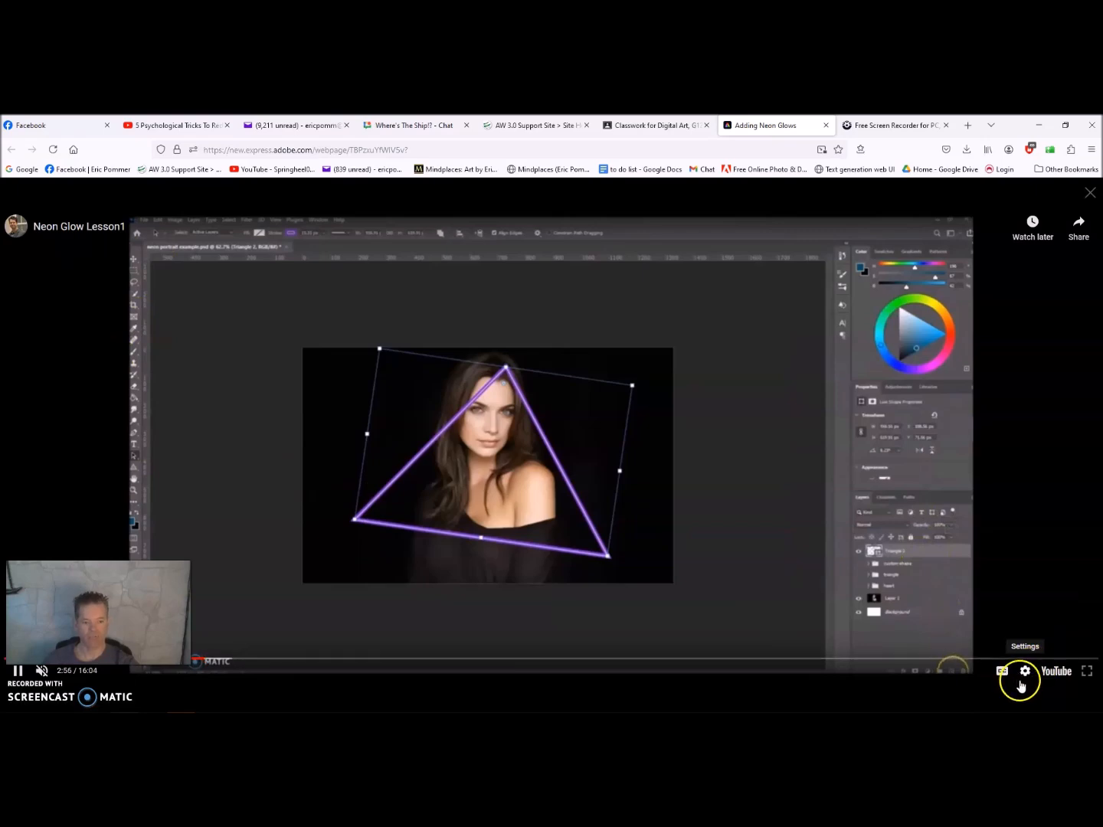
- Set the playback quality of the Neon Glow lesson video to 1080p
left_click(1024, 672)
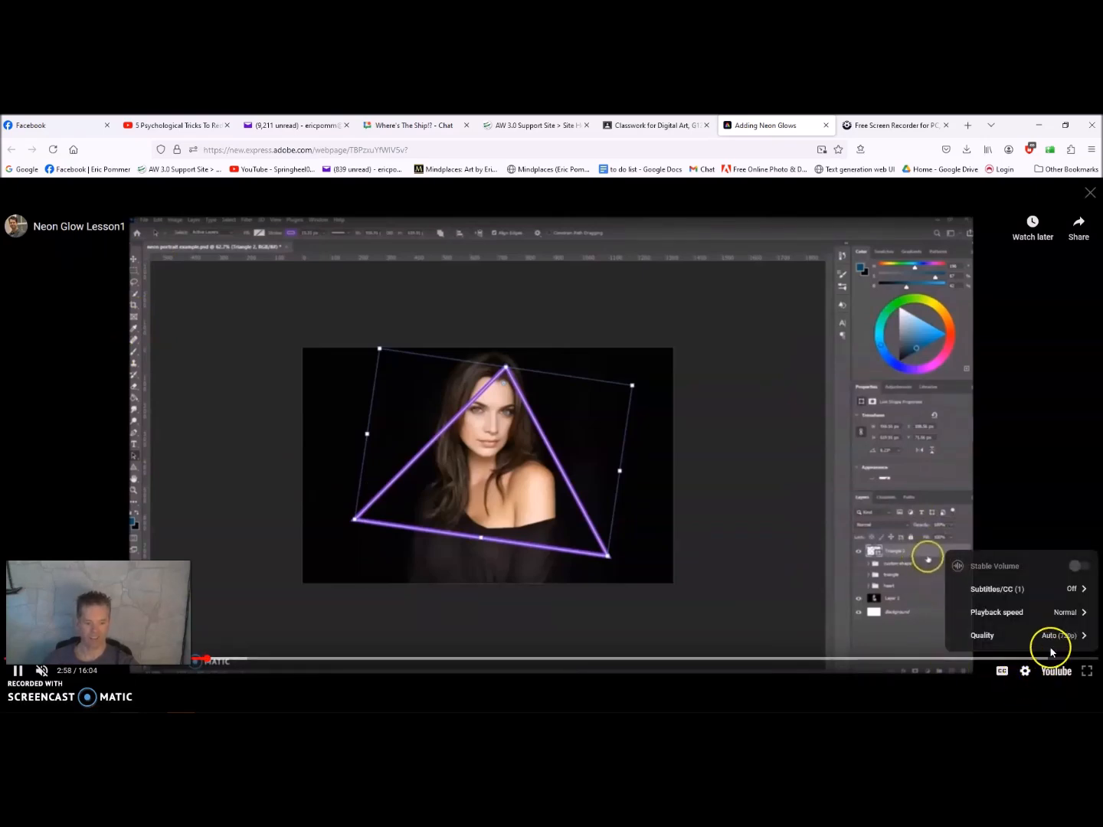
left_click(1009, 640)
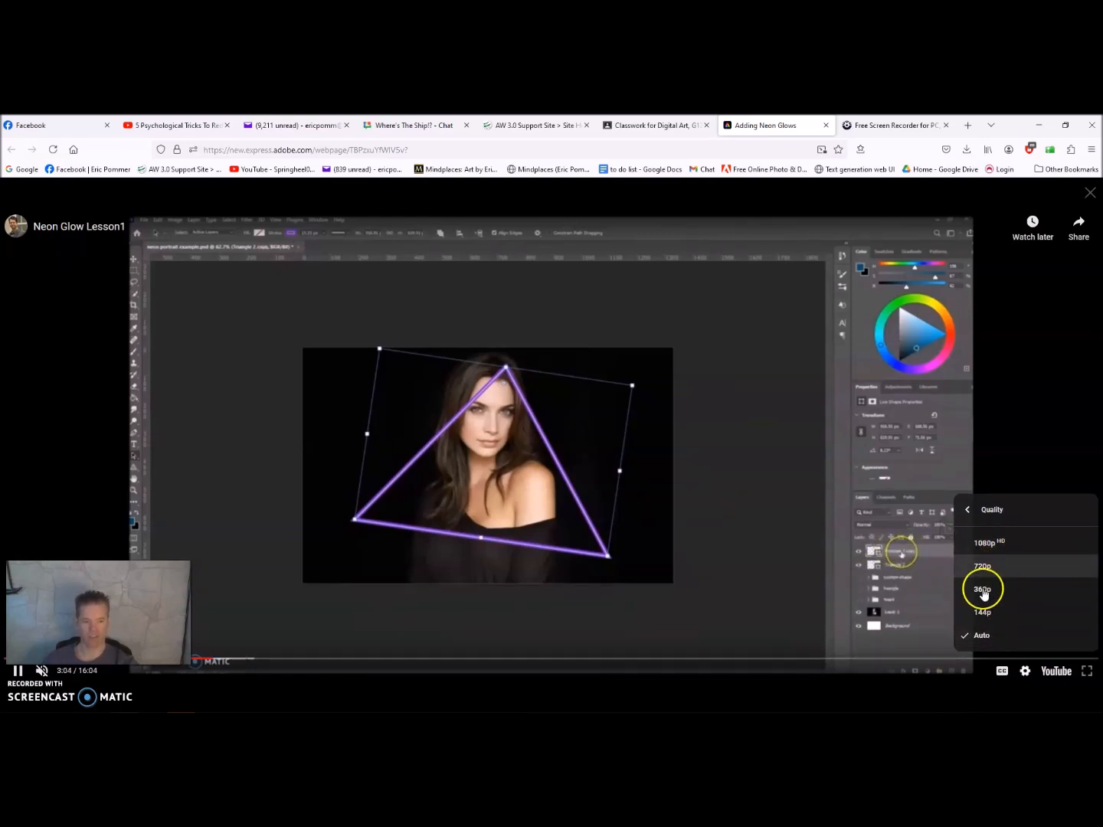
left_click(987, 545)
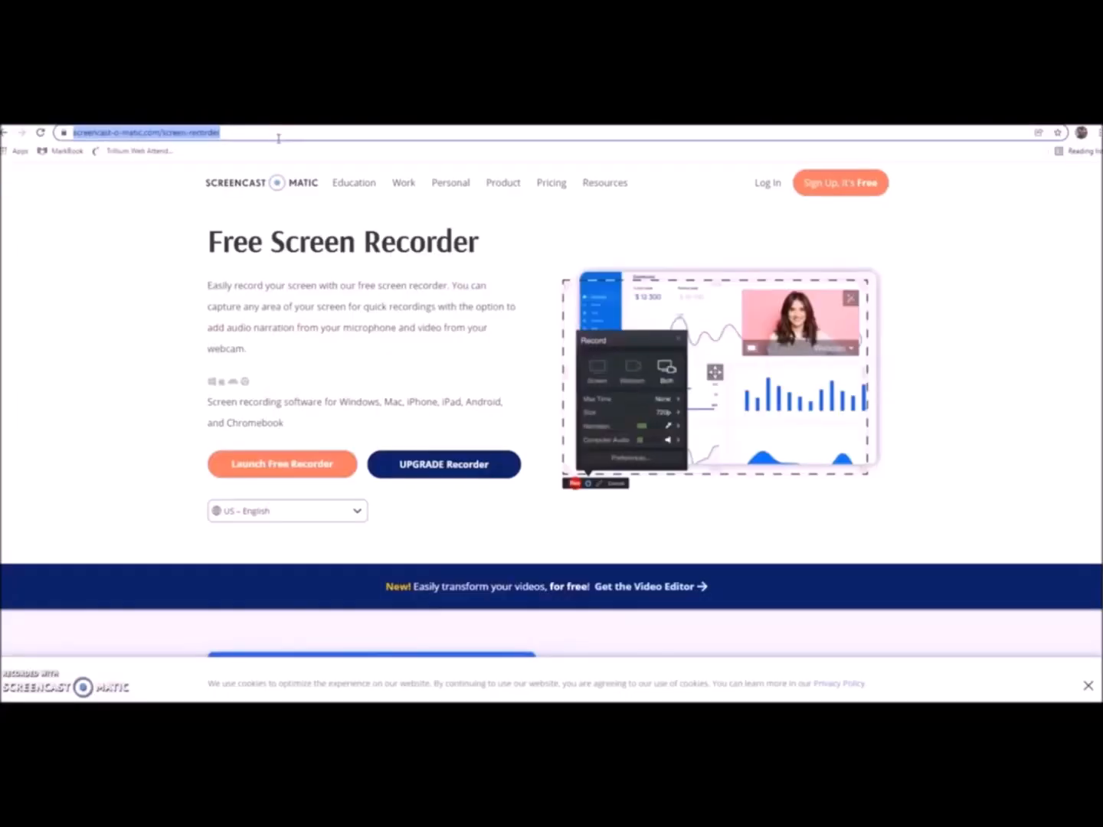
- Go to express.adobe.com and choose to log in with a school account
type("e")
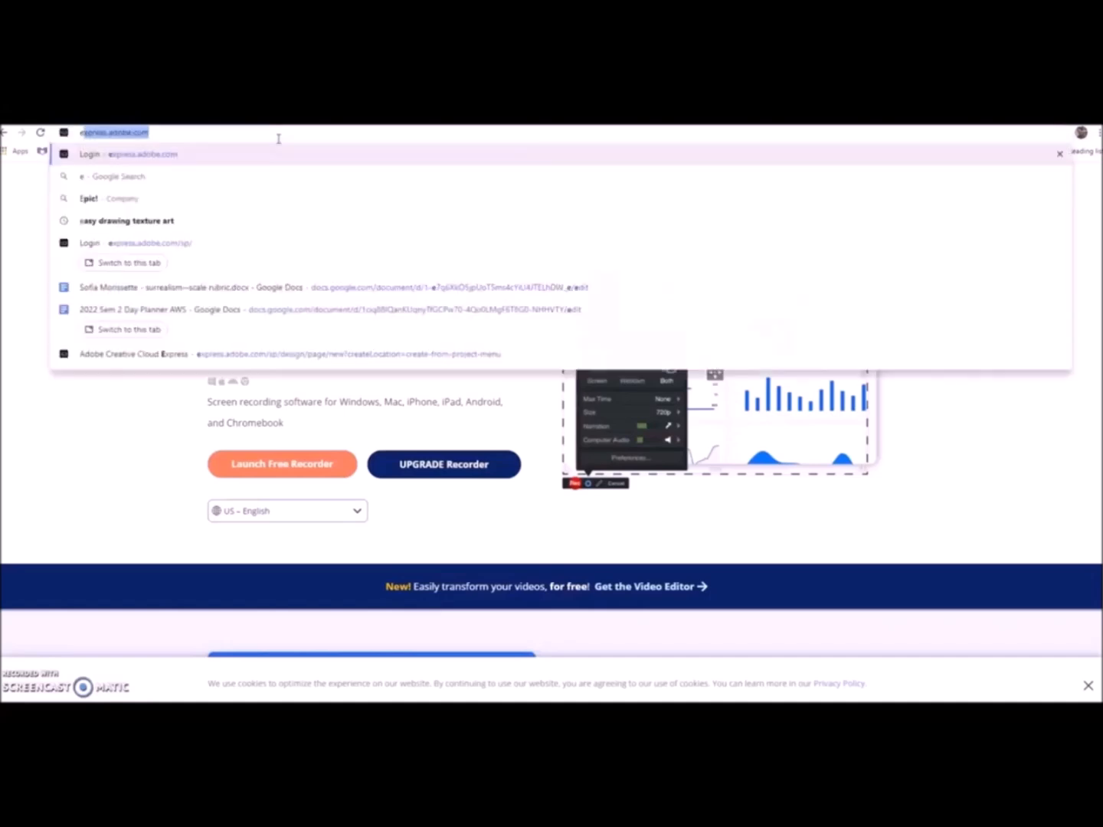
type("xpress.a")
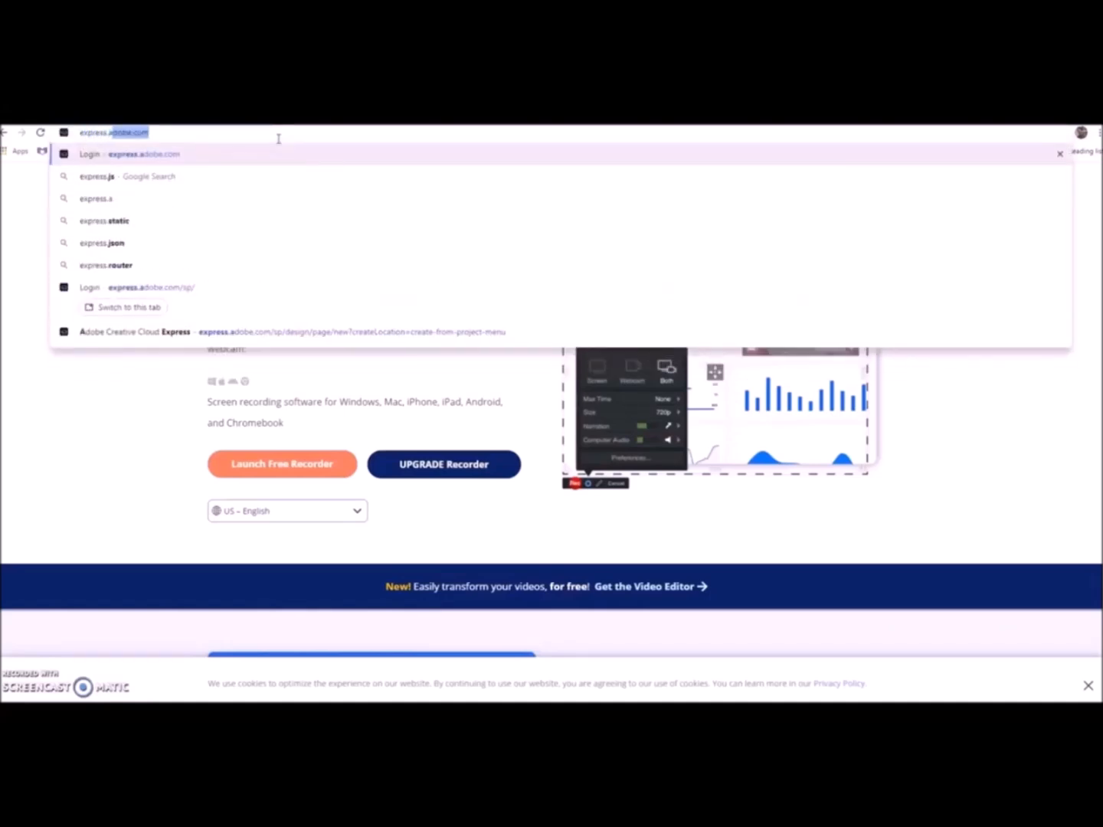
type("dobe.com")
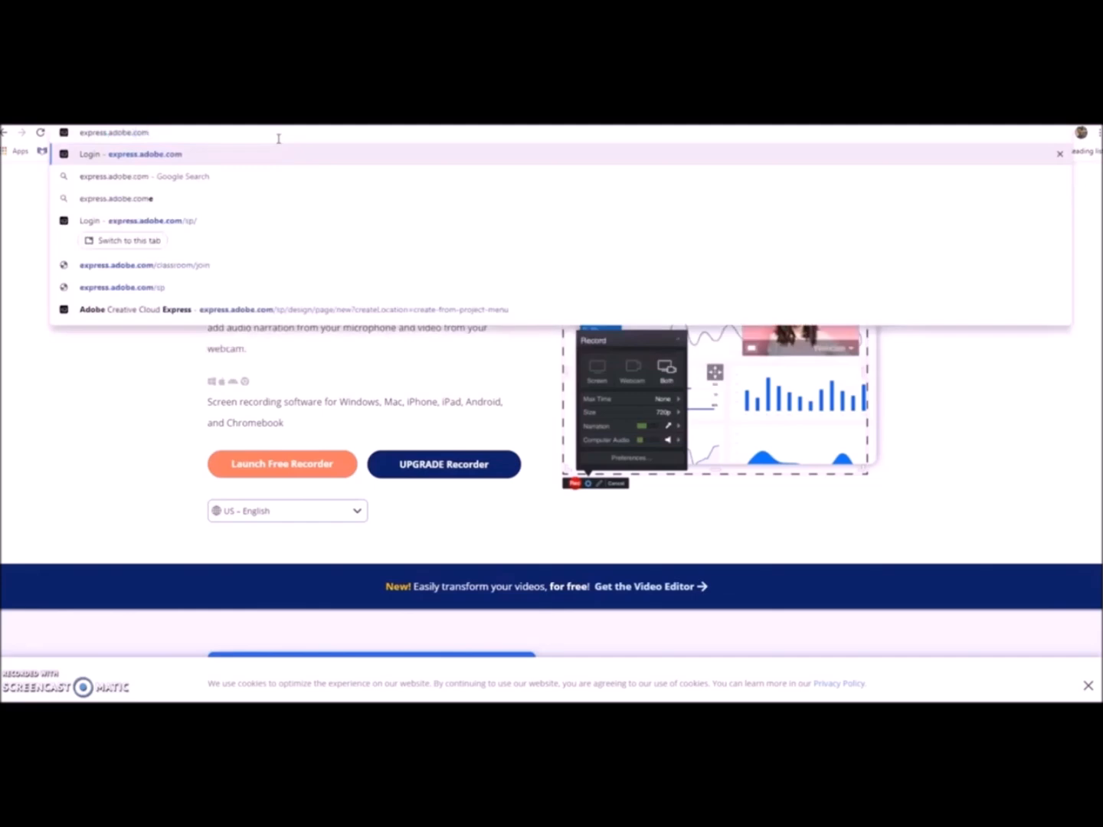
key("Return")
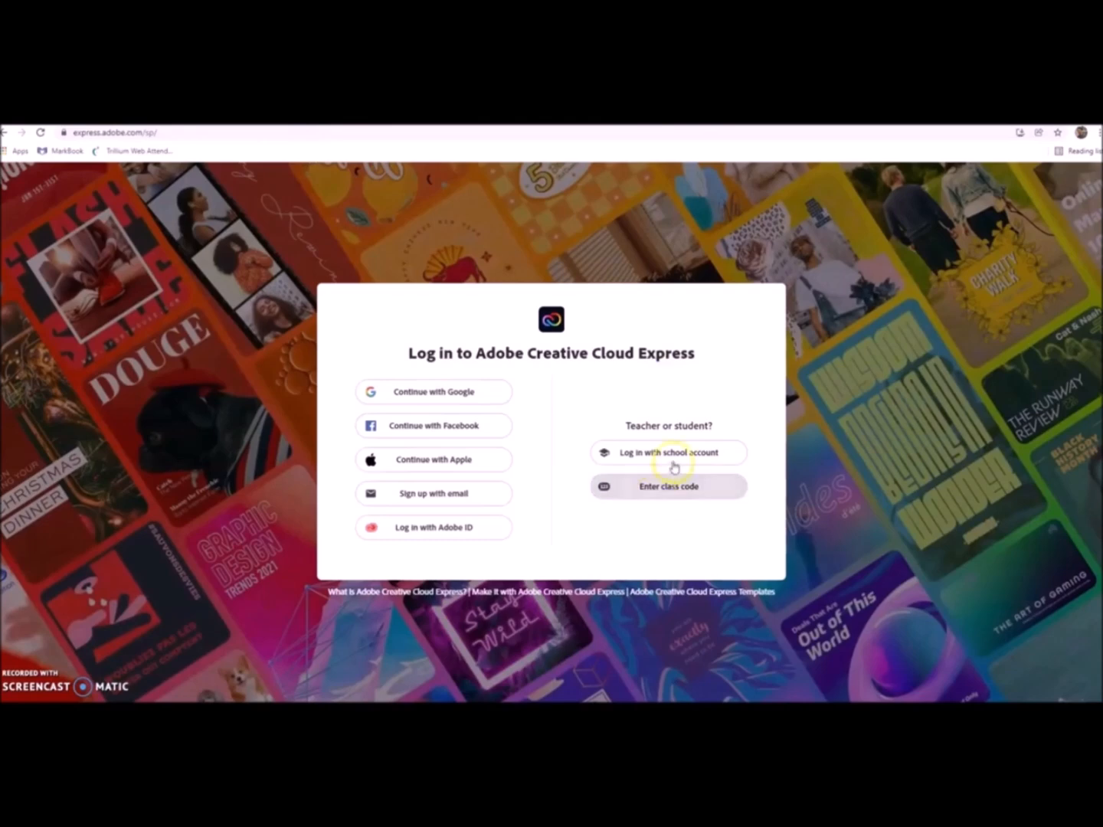
left_click(636, 454)
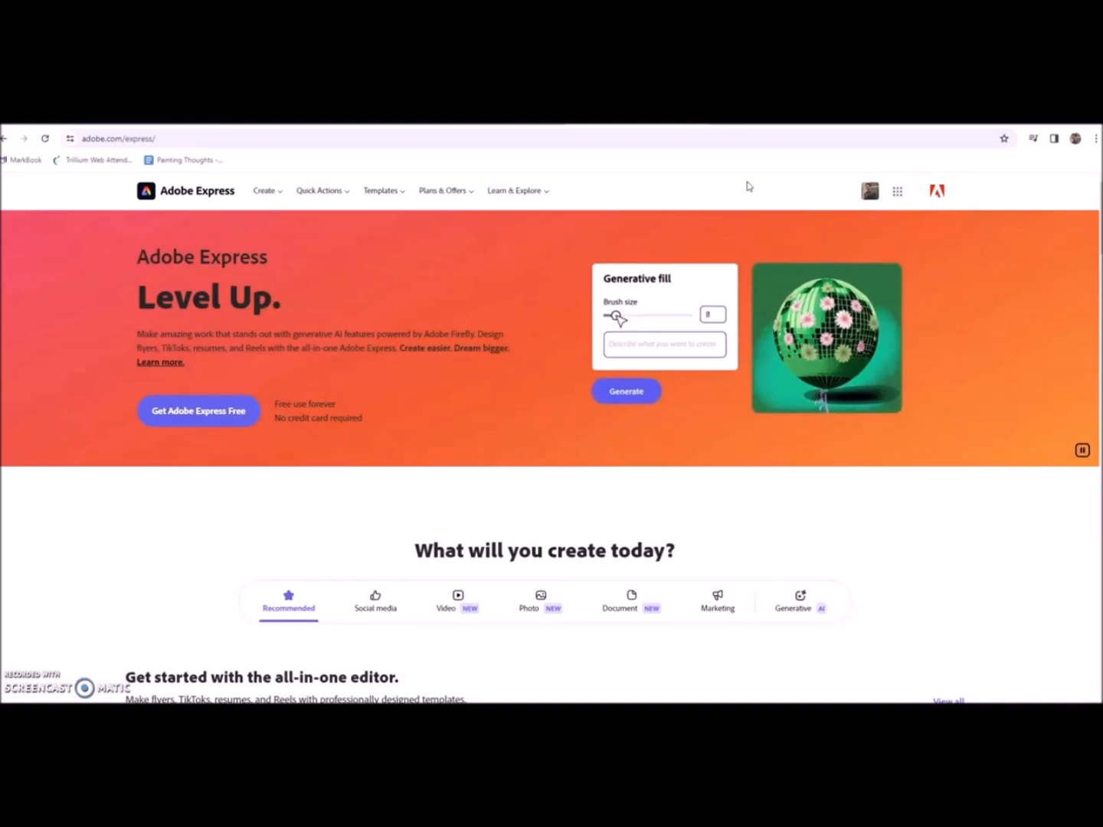
- Launch Adobe Express from the Adobe web apps and create a new webpage project
left_click(899, 197)
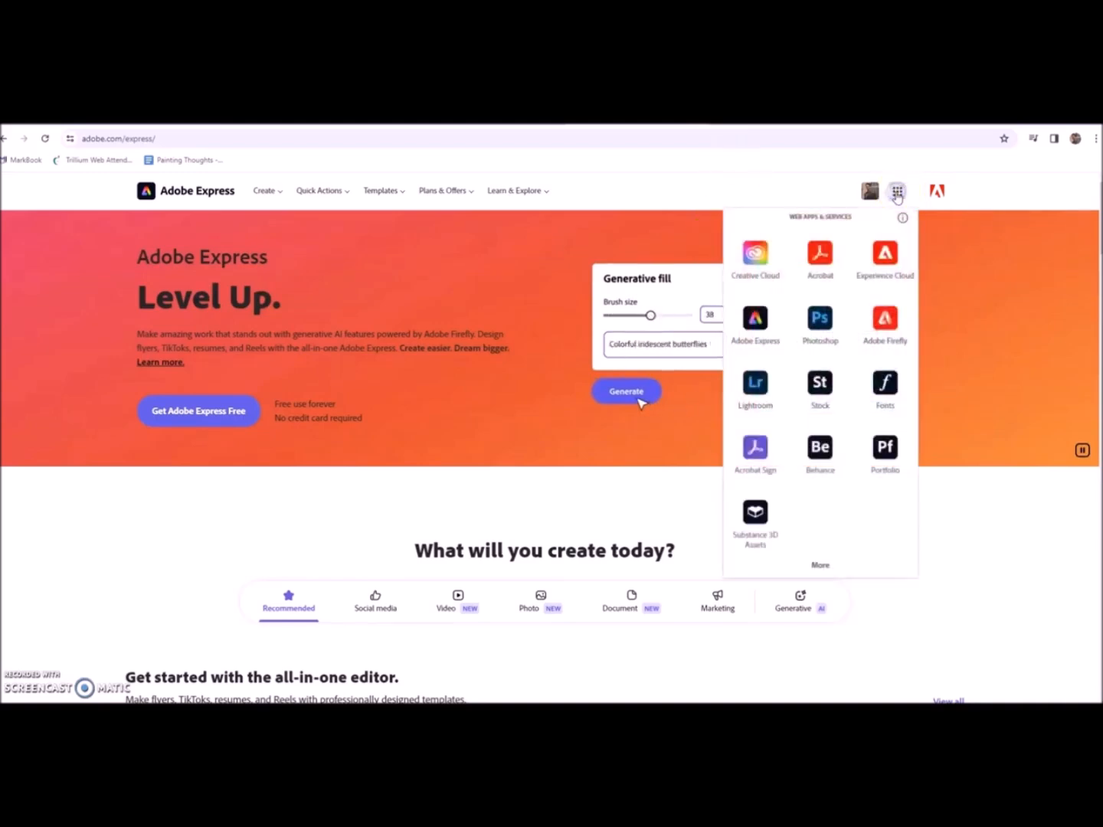
left_click(756, 331)
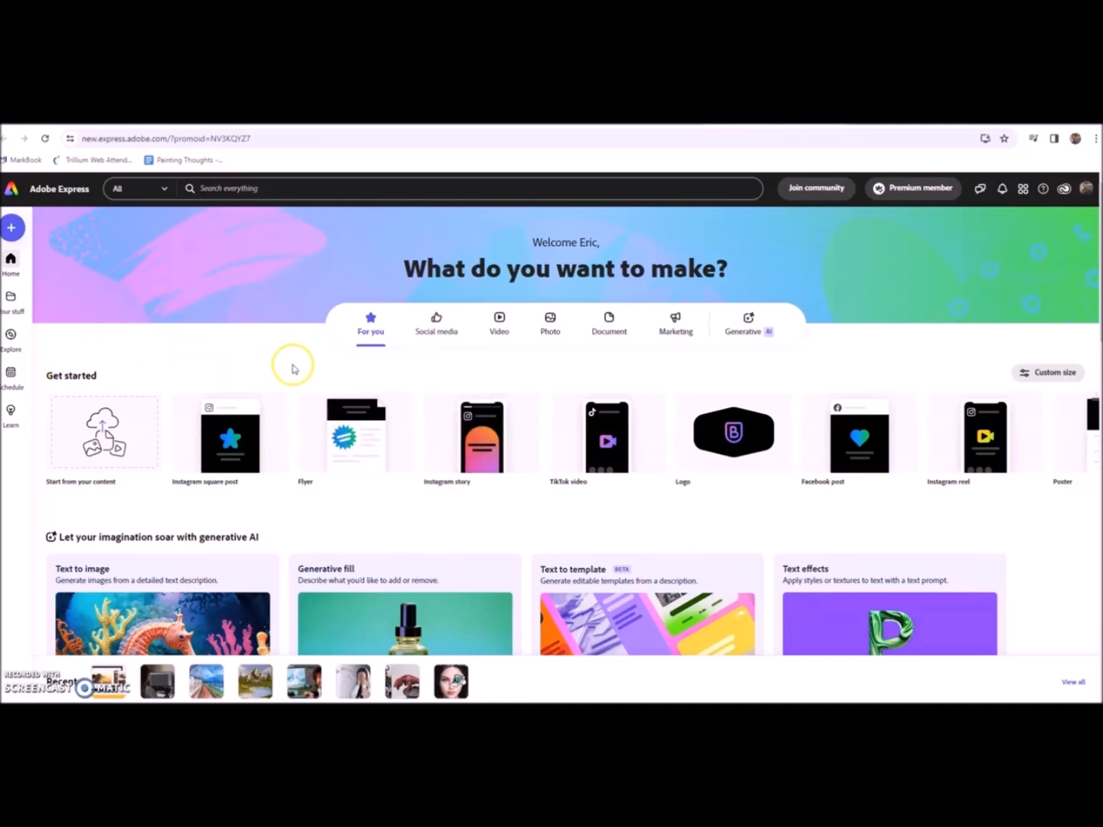
left_click(12, 231)
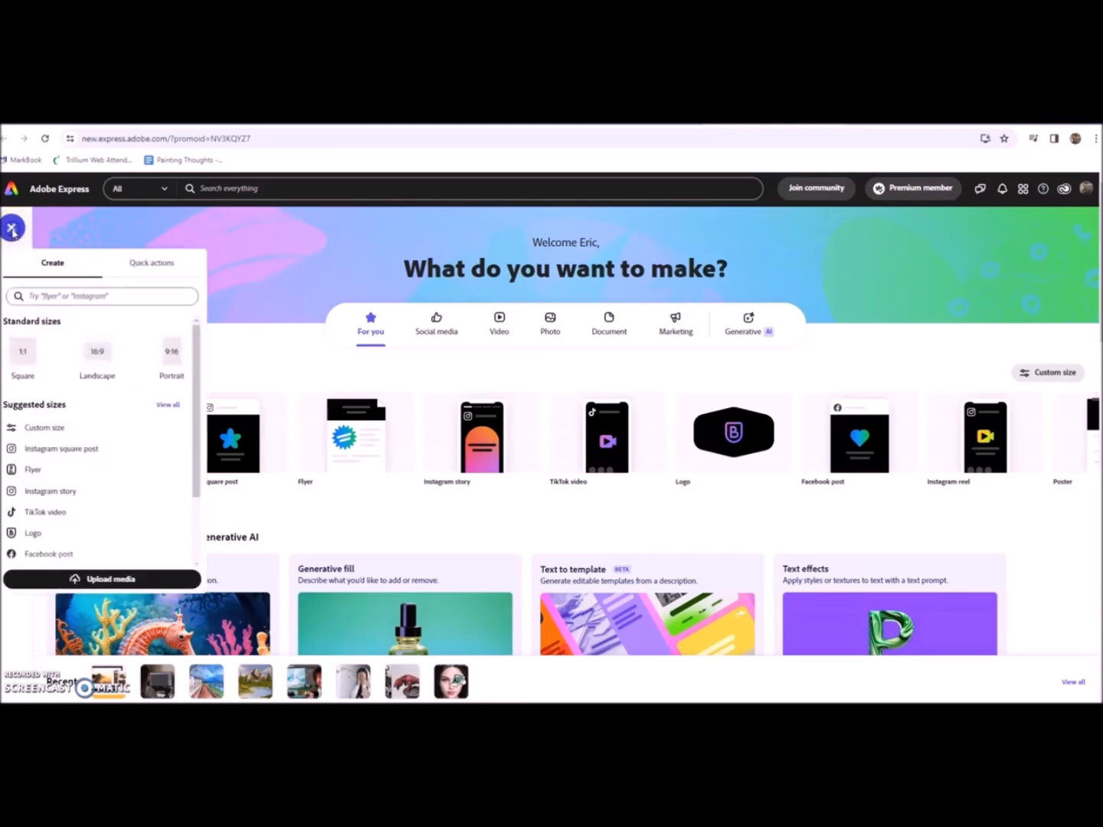
scroll(55, 496, "down", 3)
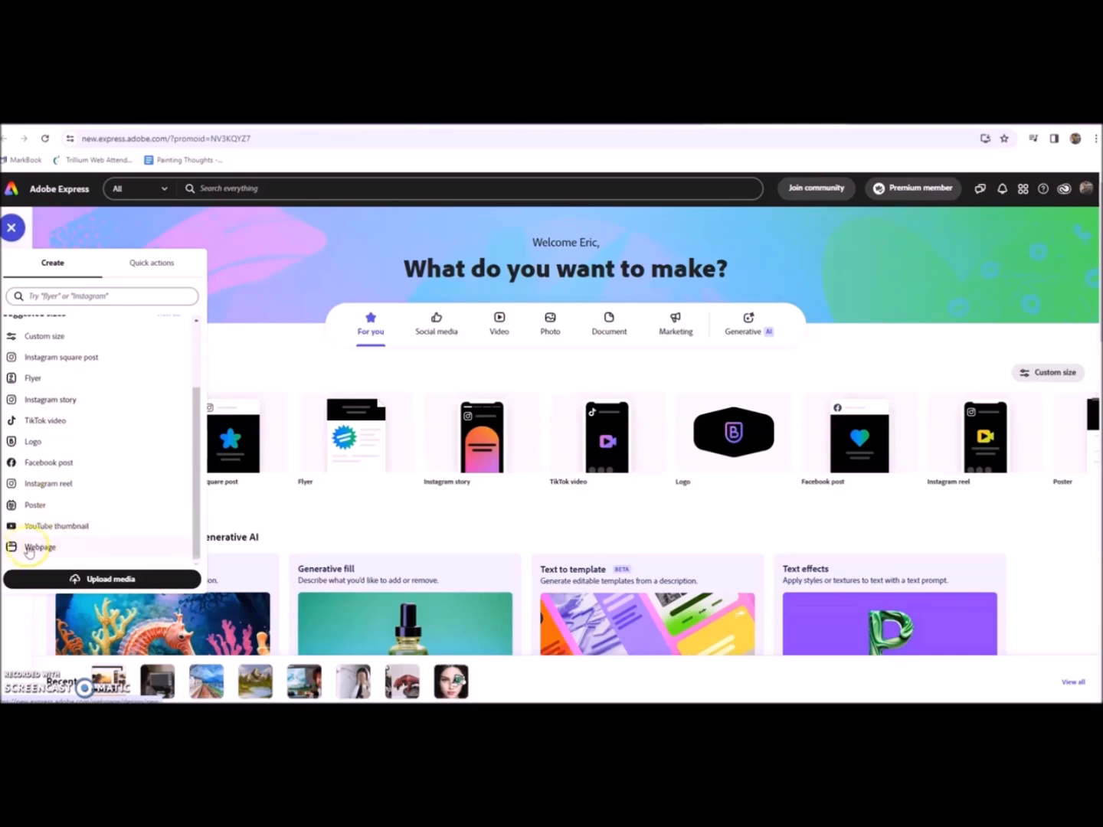
left_click(21, 549)
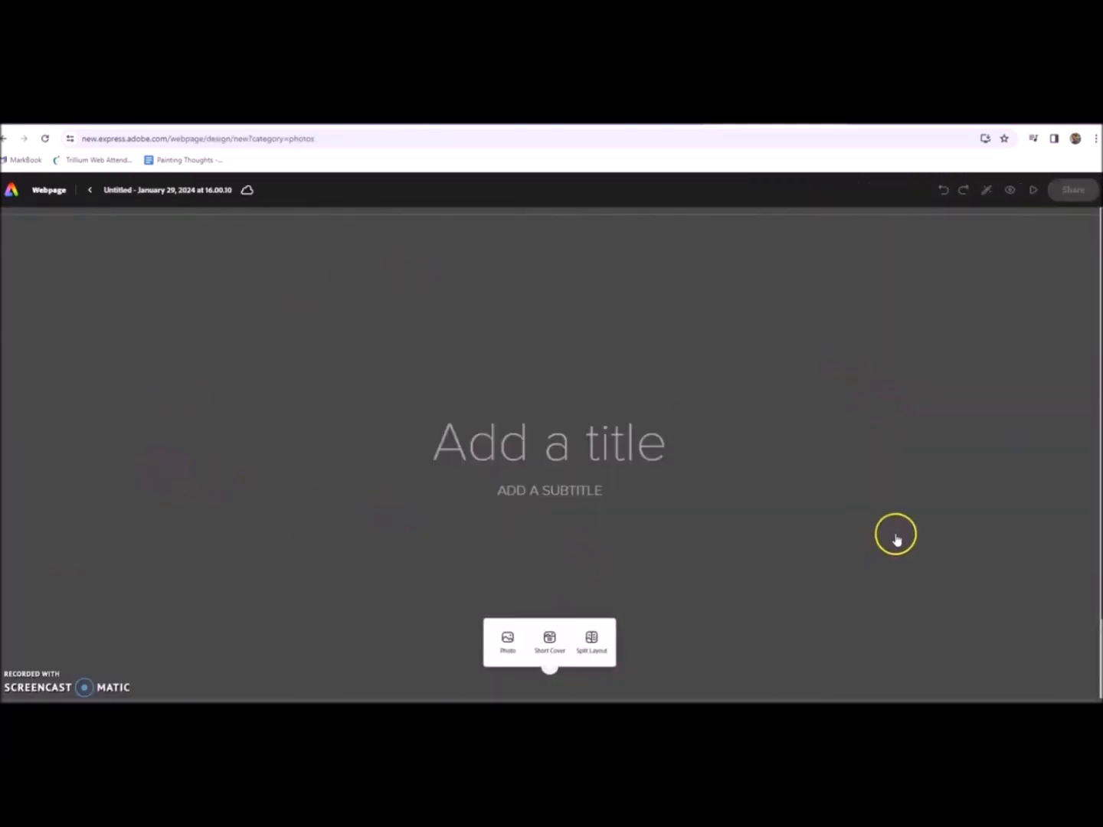
- Enter the teacher's name as the webpage title and "Webpage experiment" as the subtitle
left_click(556, 447)
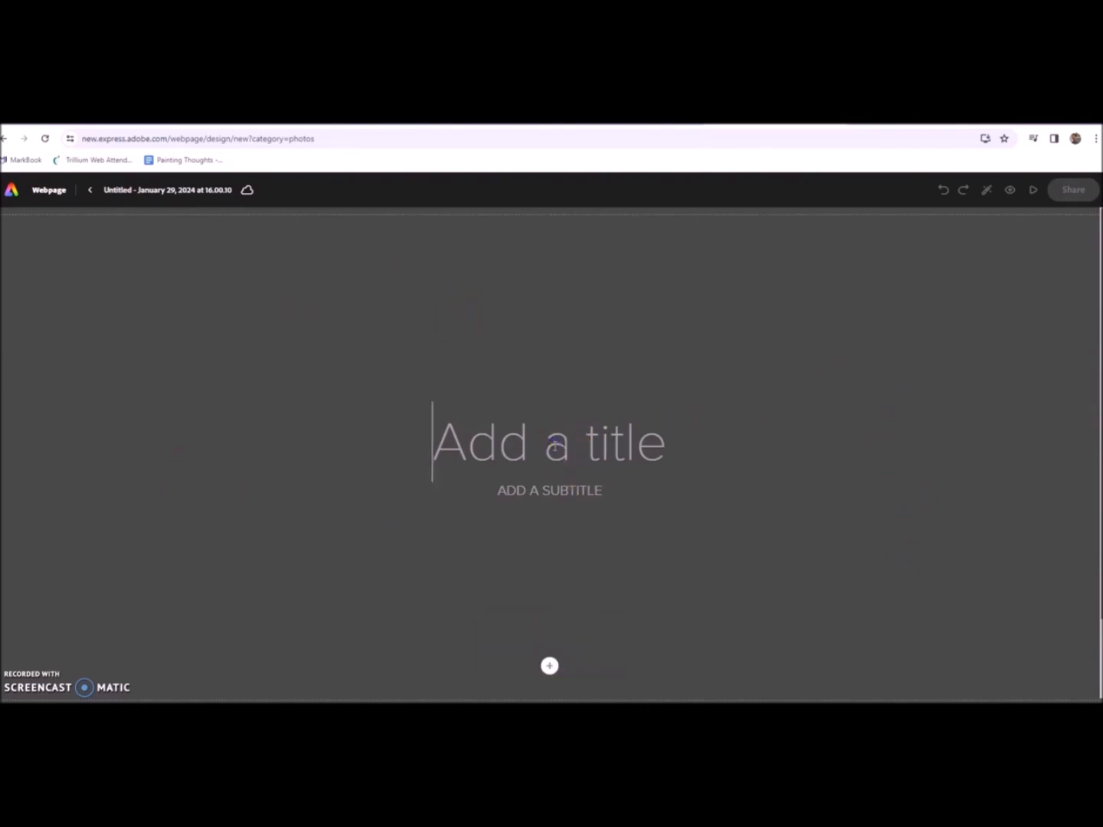
type("Mr. Pommer")
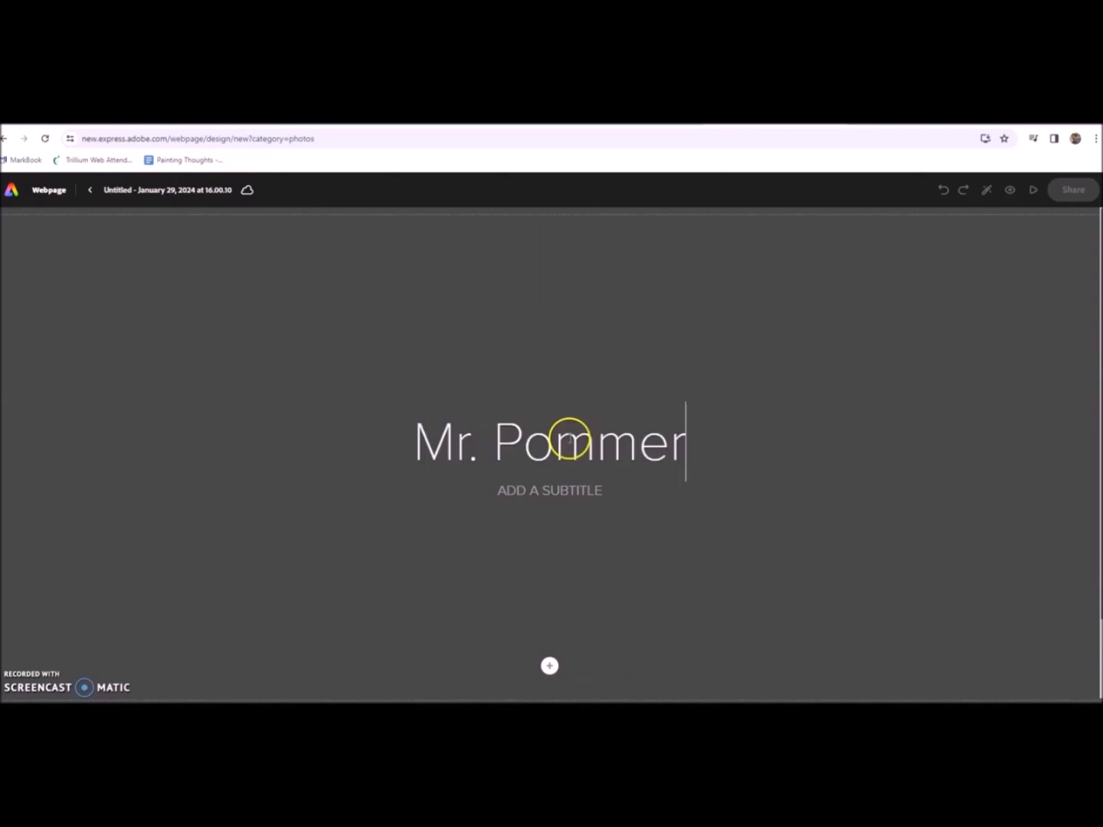
left_click(519, 492)
type("WEBPAGE EXPERIMENT")
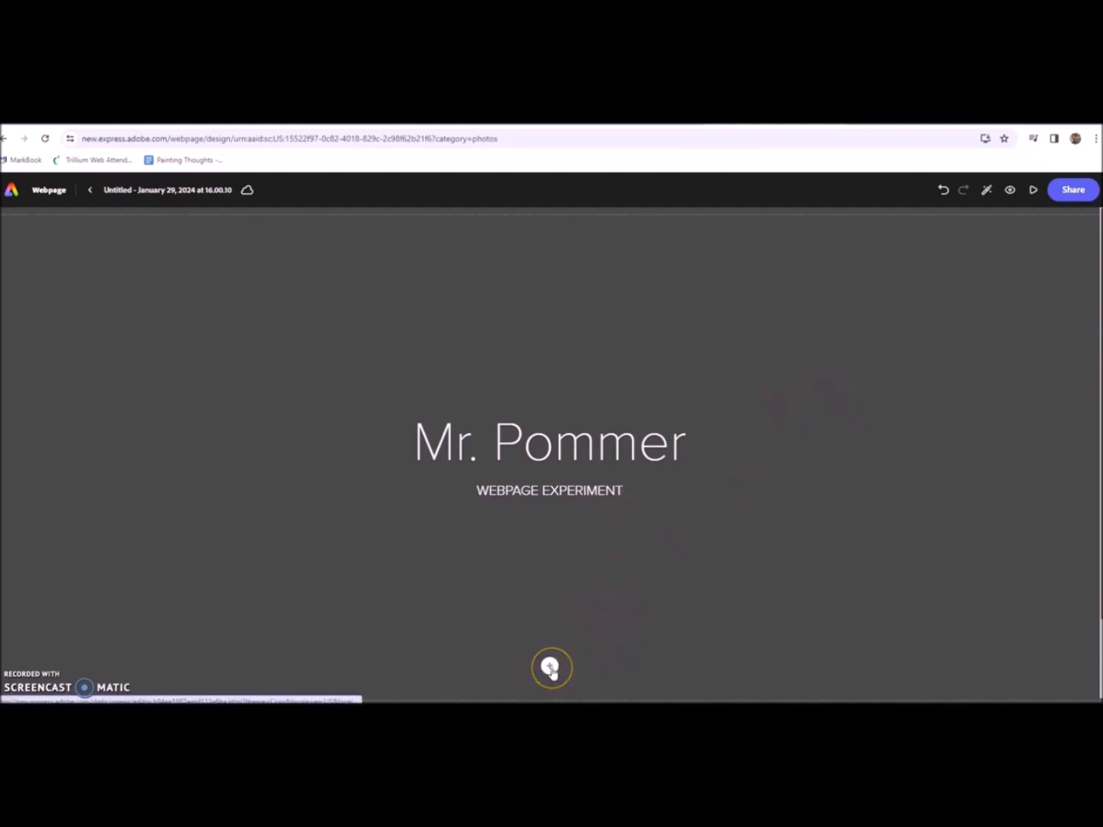
- Add a photo of a table set with pumpkins as the cover background of the webpage
left_click(549, 668)
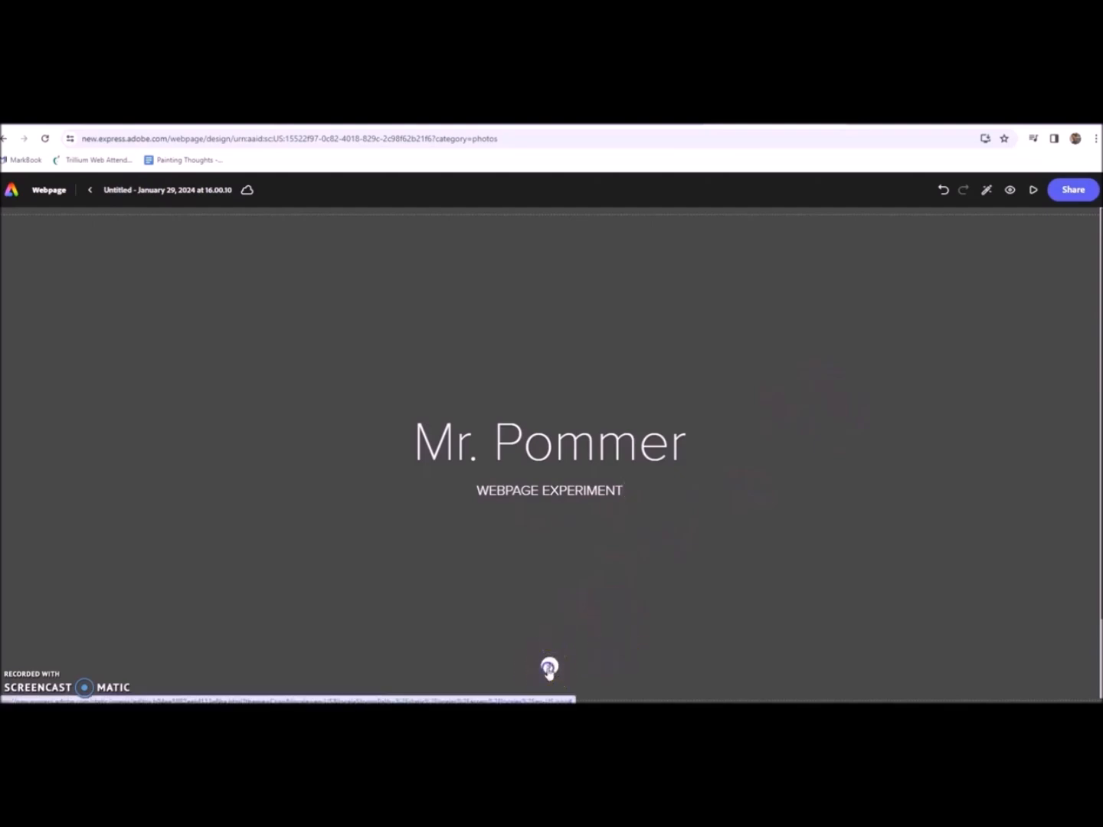
left_click(510, 644)
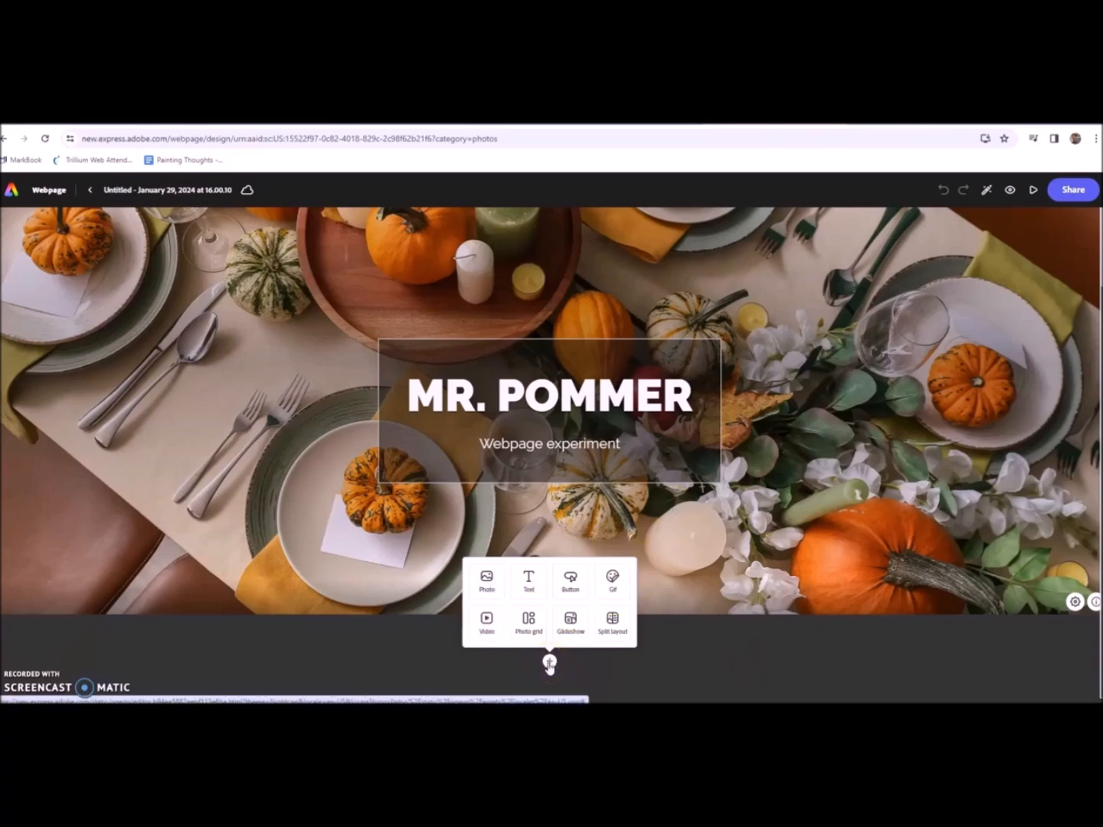
- Add a text block reading "This is adding text." below the cover and select its whole line
left_click(530, 582)
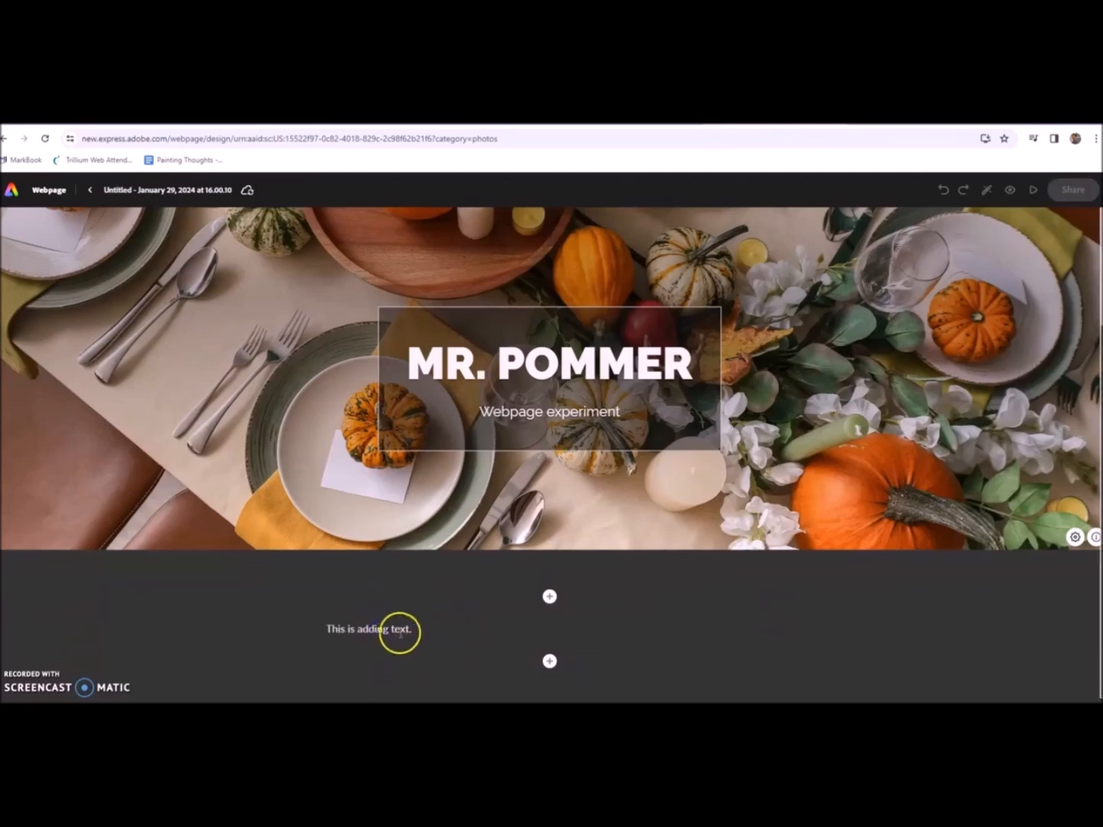
left_click(395, 634)
triple_click(395, 635)
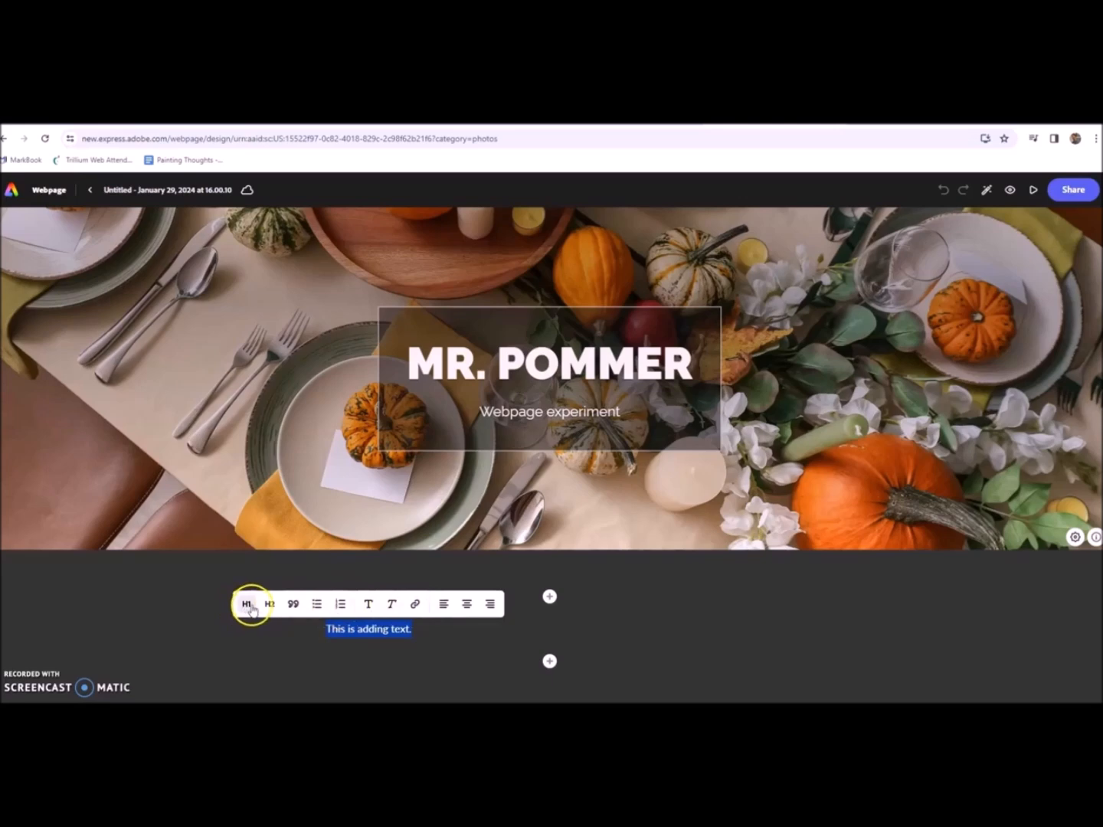
- Insert the photo of a teal hand reaching for a flower below the text block
left_click(550, 661)
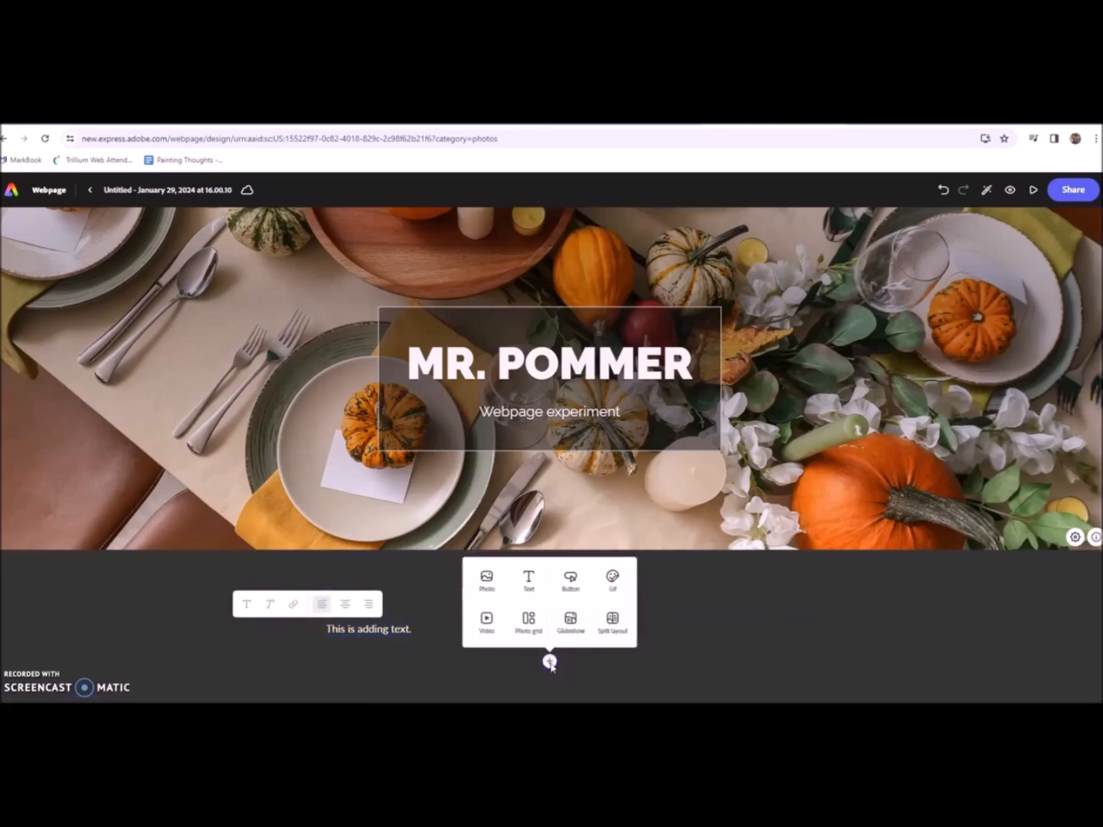
left_click(488, 581)
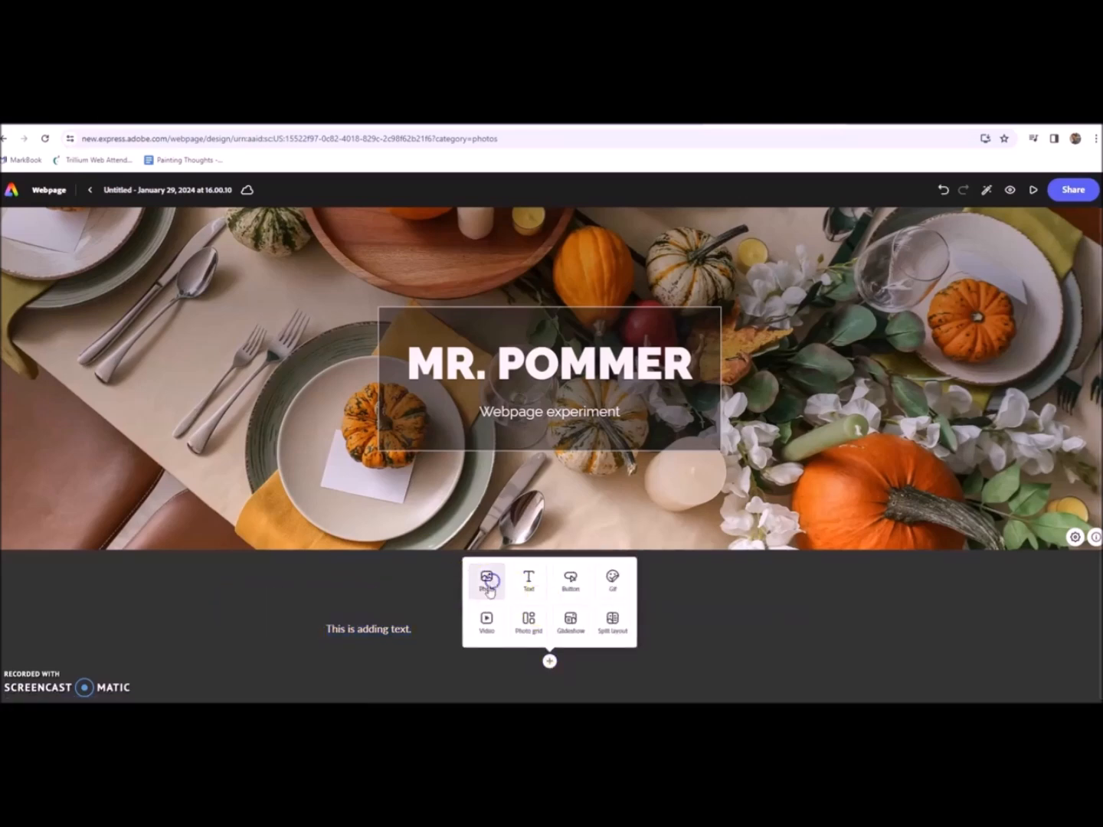
left_click(98, 263)
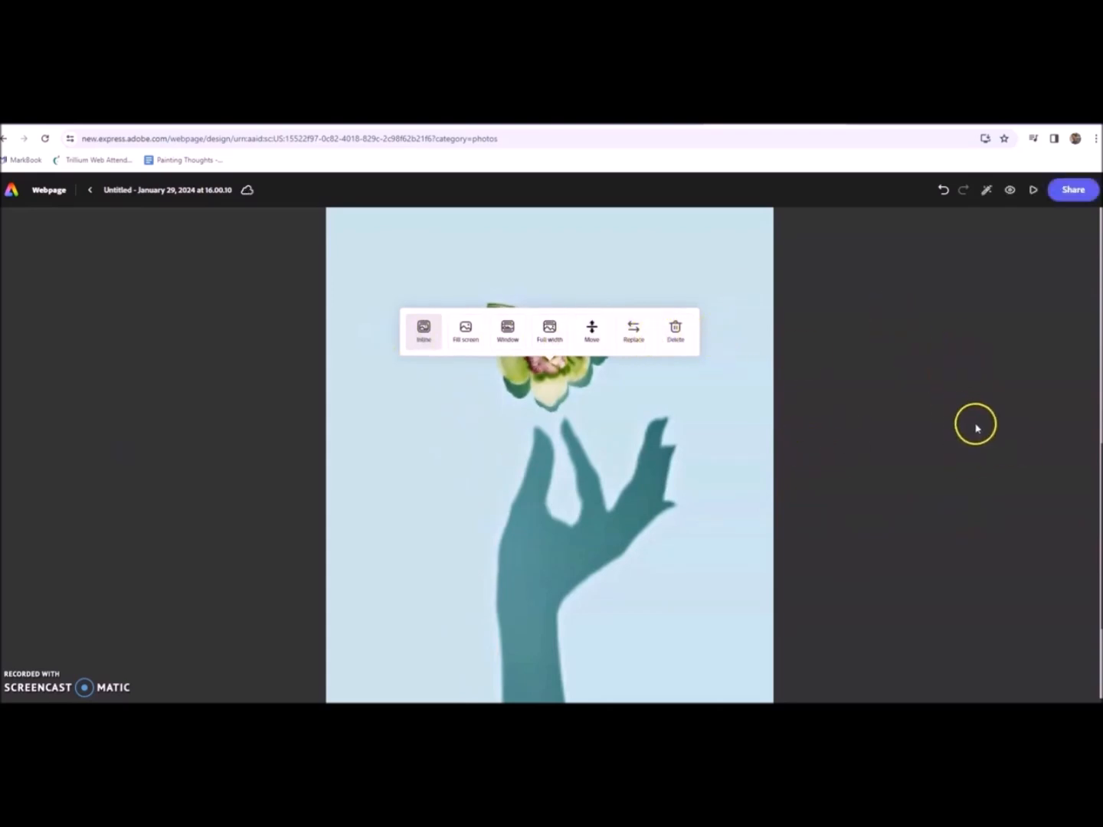
- Start a new photo grid below the hand photo
scroll(907, 465, "down", 3)
left_click(549, 660)
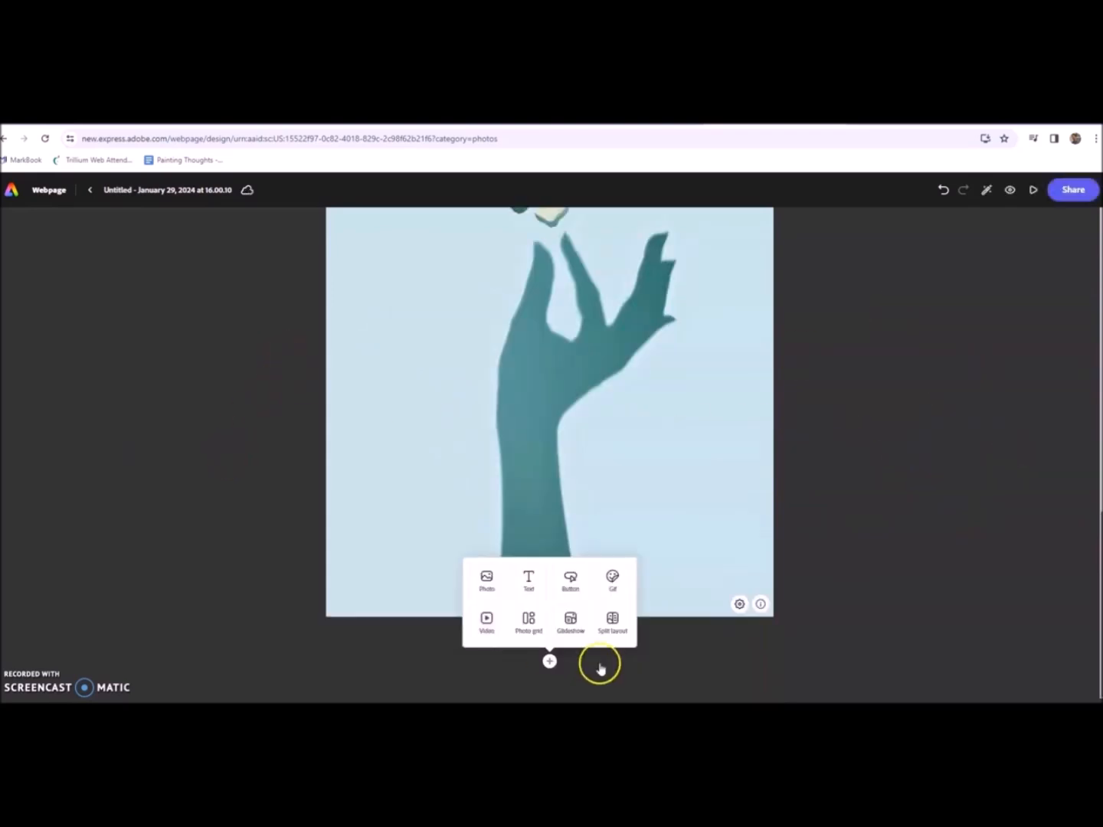
left_click(475, 625)
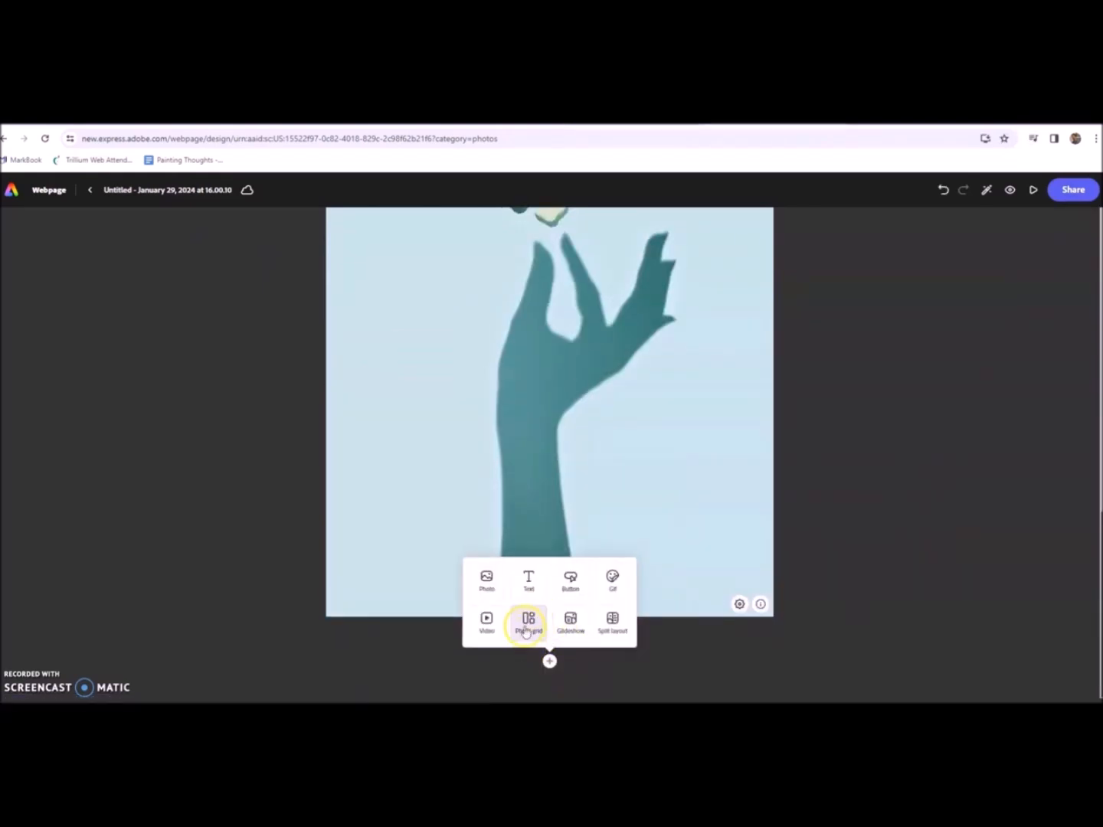
left_click(527, 635)
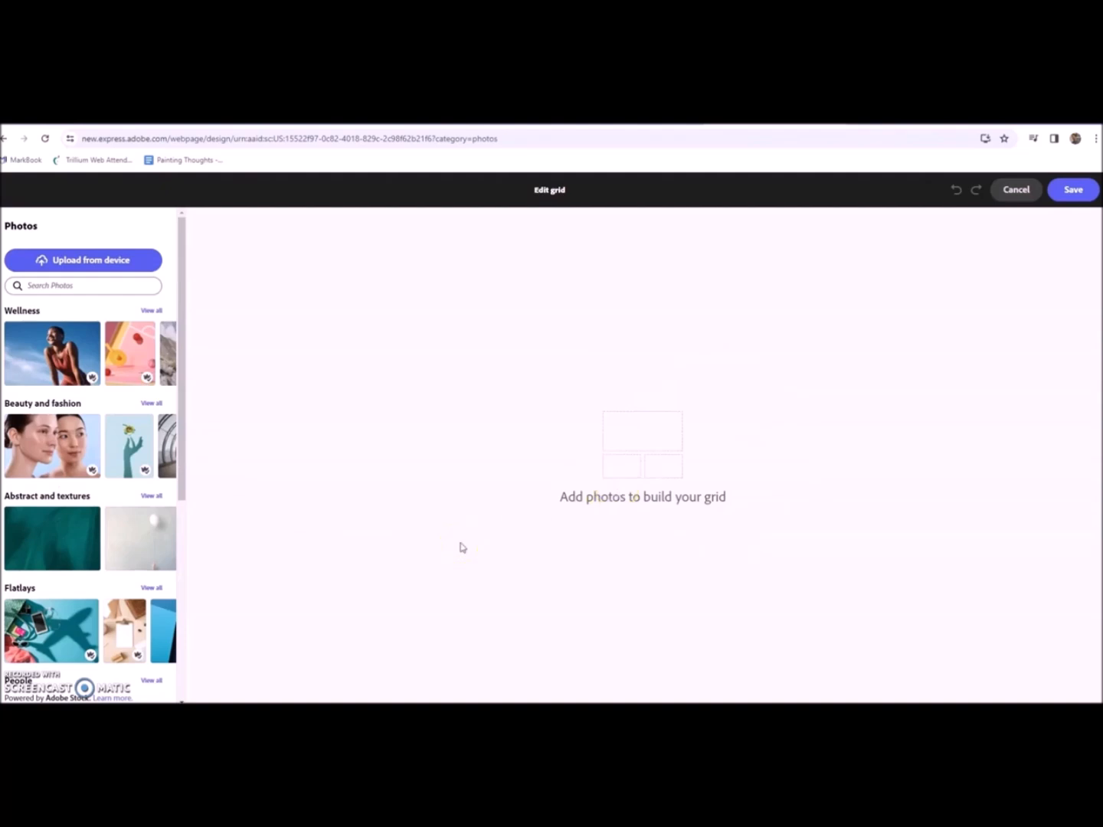
- Add the marigold, purple sky, beagle, lying cat and woman in green photos to the grid
left_click_drag(183, 358, 182, 542)
left_click(127, 495)
left_click(63, 588)
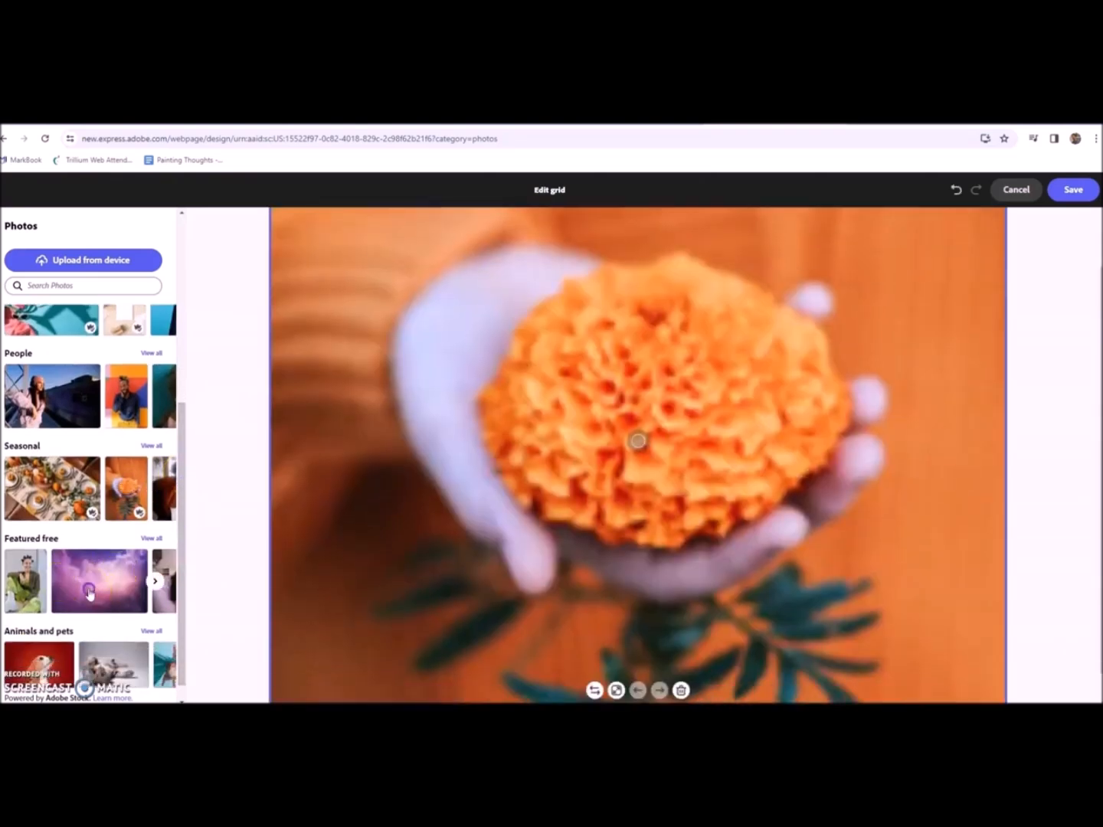
scroll(88, 593, "down", 1)
left_click(47, 644)
left_click(123, 644)
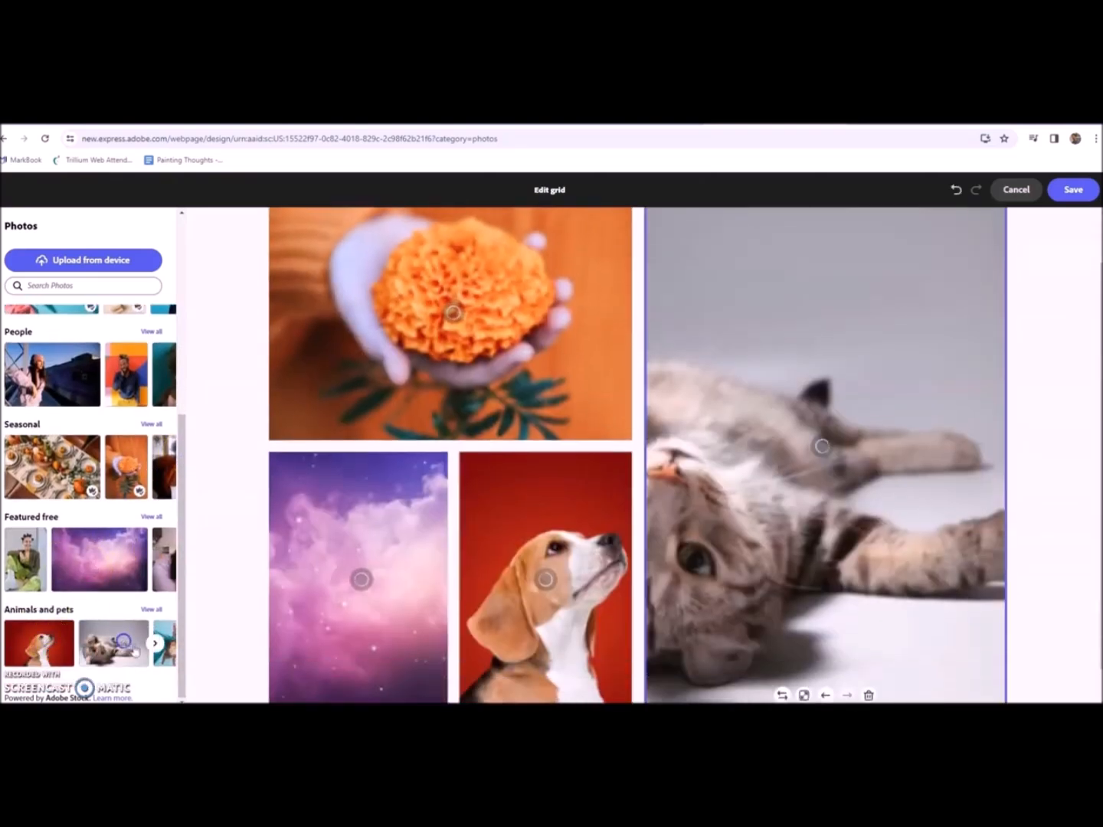
left_click(24, 563)
- Examine how the five photos are arranged across the rows of the grid
scroll(844, 536, "down", 1)
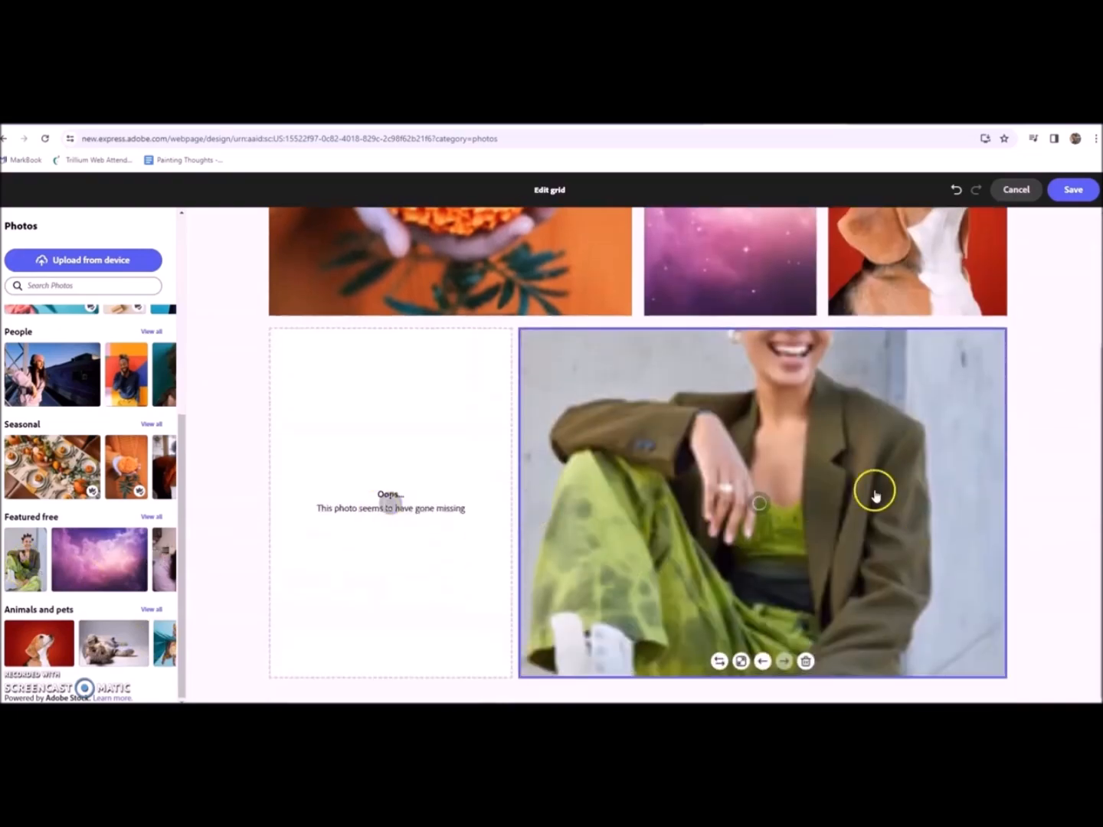
scroll(871, 491, "up", 3)
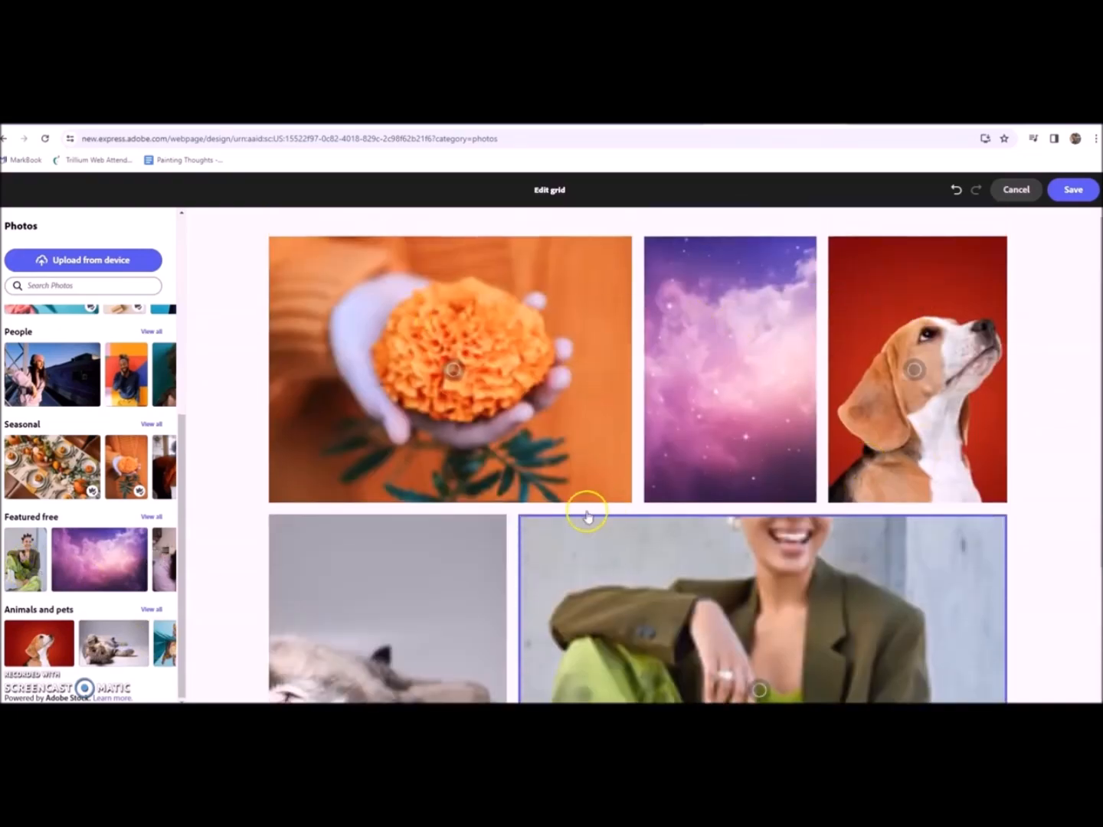
scroll(518, 486, "down", 3)
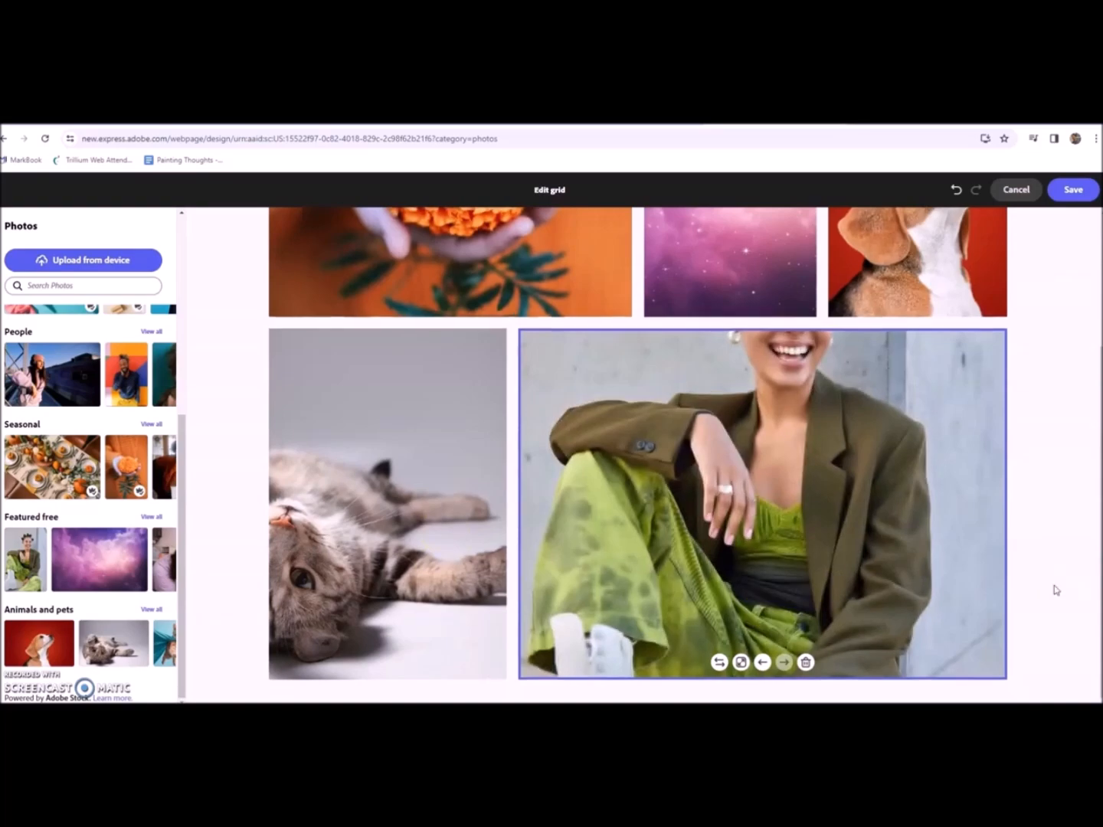
scroll(644, 310, "up", 2)
scroll(426, 583, "down", 1)
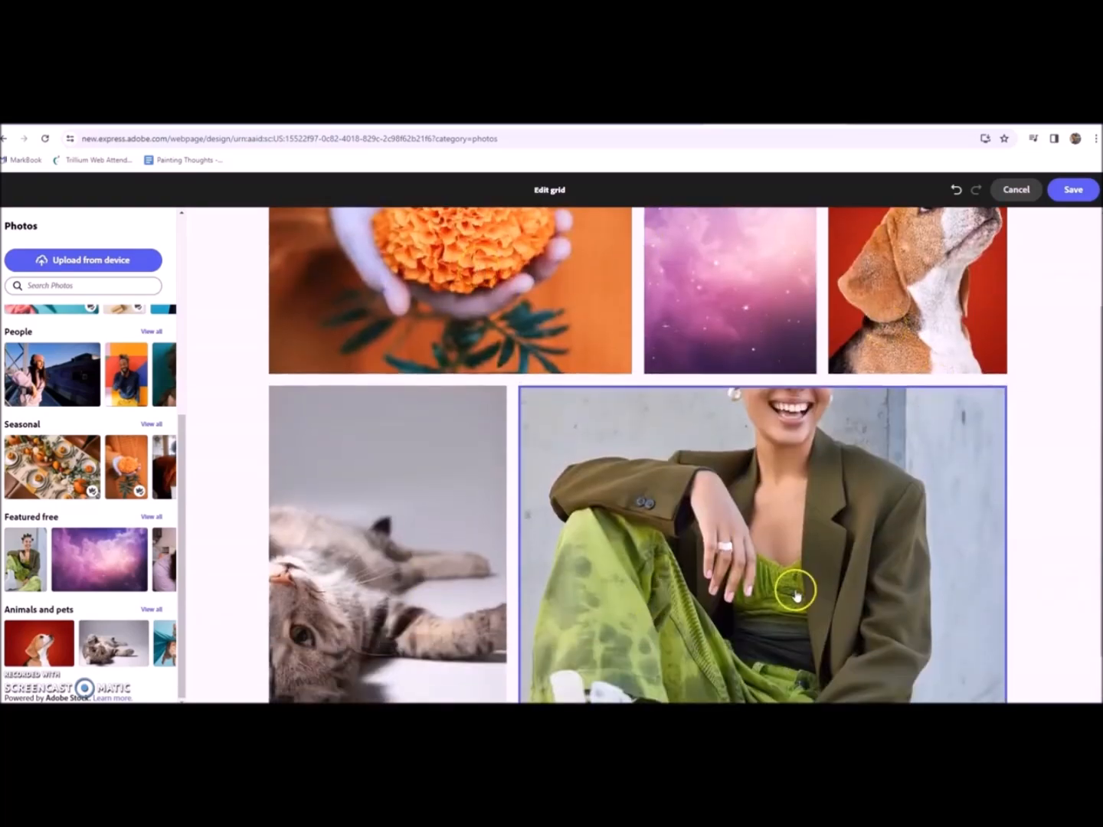
scroll(769, 549, "up", 2)
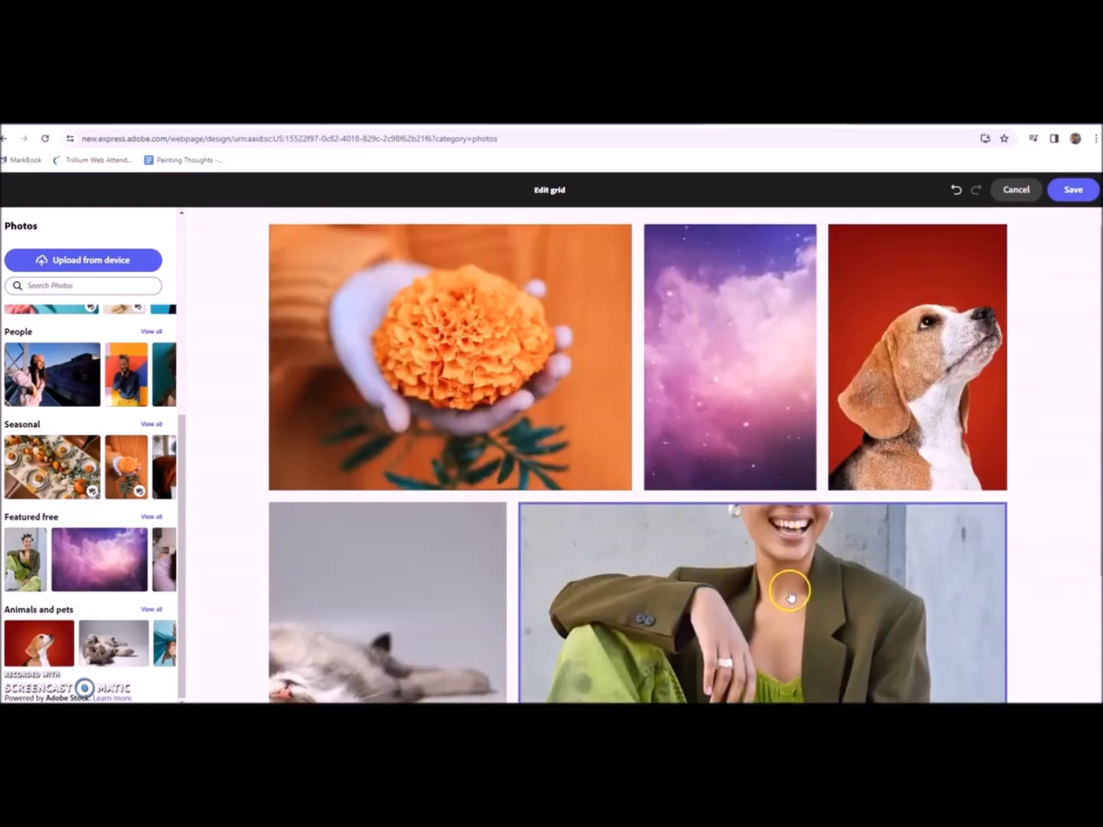
scroll(772, 574, "down", 2)
scroll(747, 547, "up", 2)
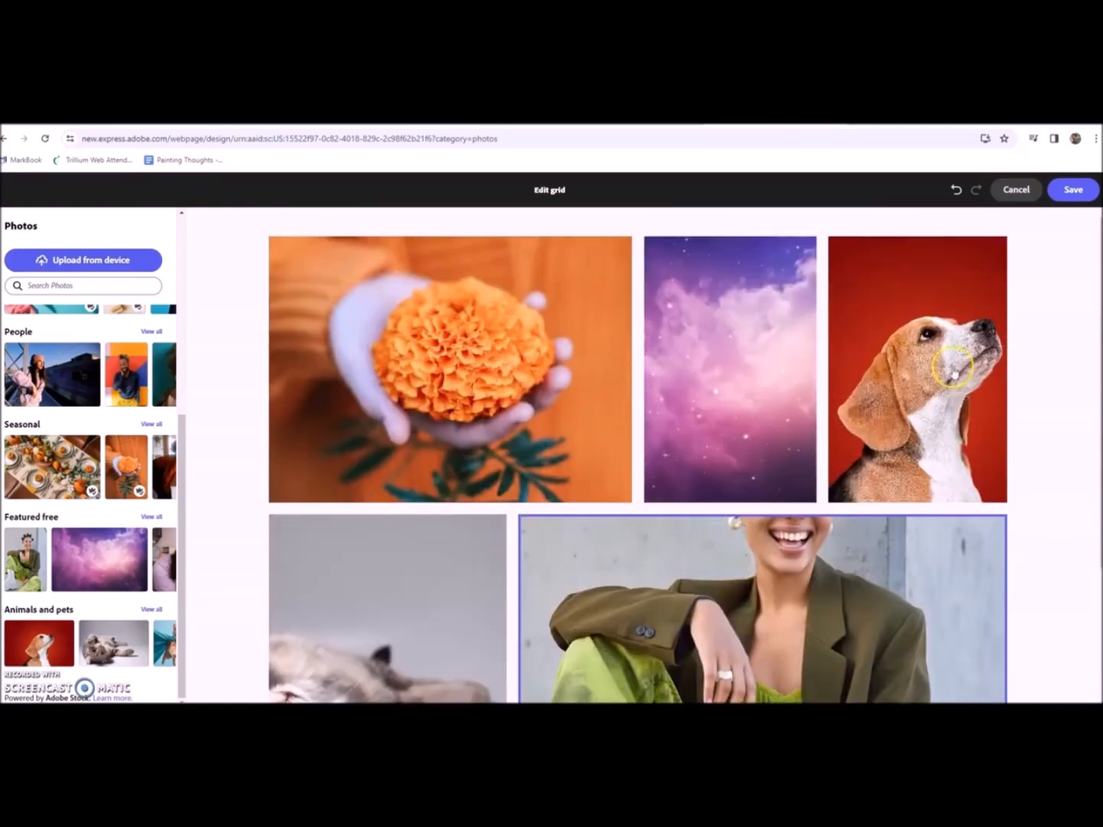
- Move the beagle photo backward to the first position in the photo grid
left_click(900, 394)
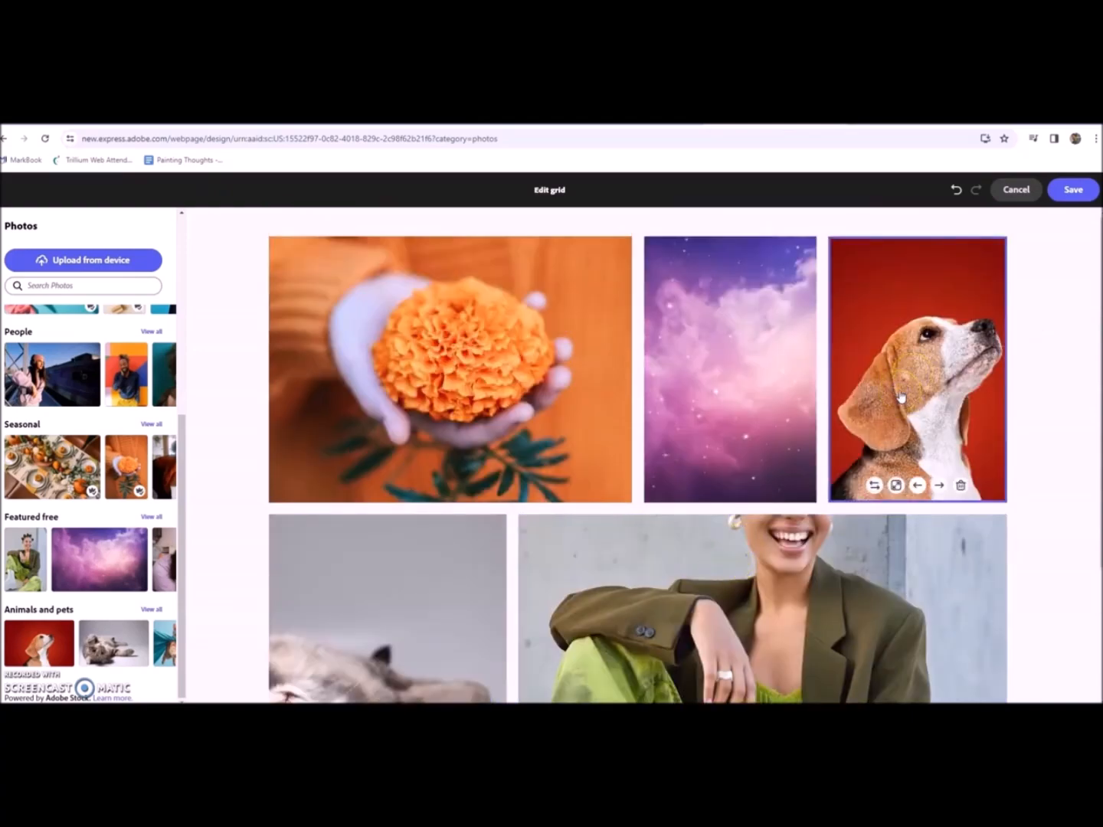
left_click(916, 490)
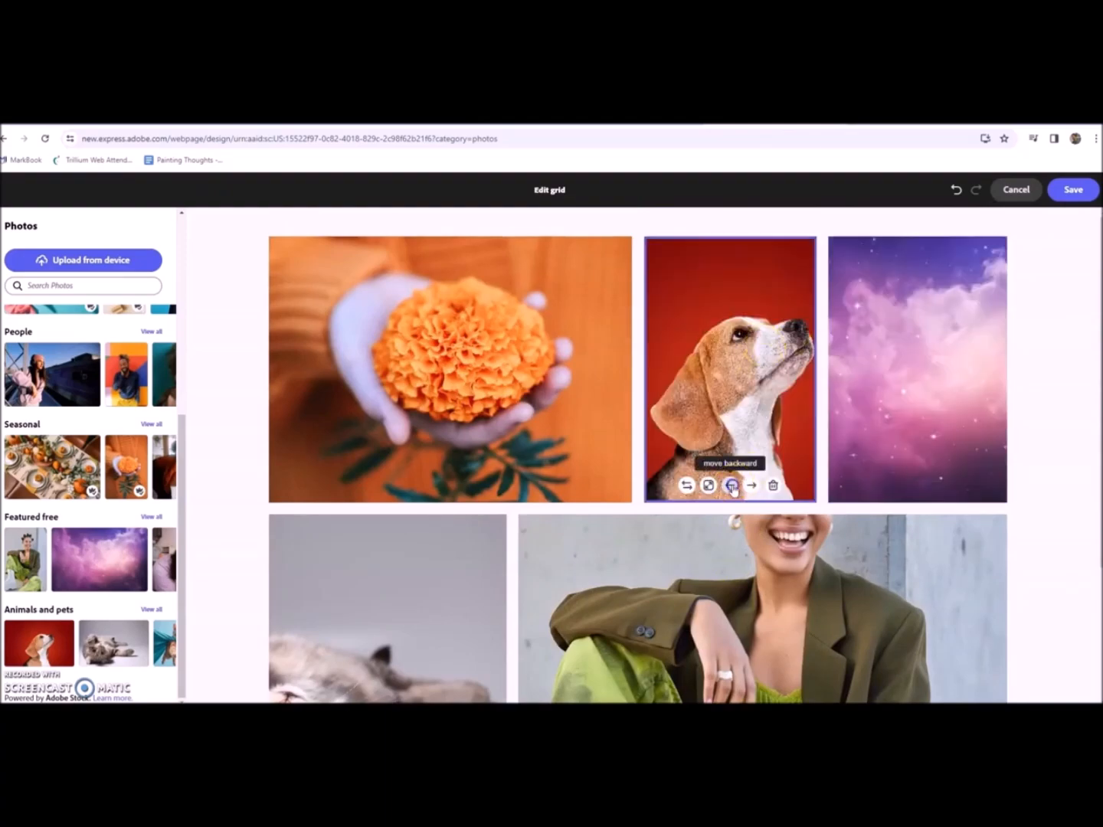
left_click(733, 487)
scroll(451, 345, "down", 2)
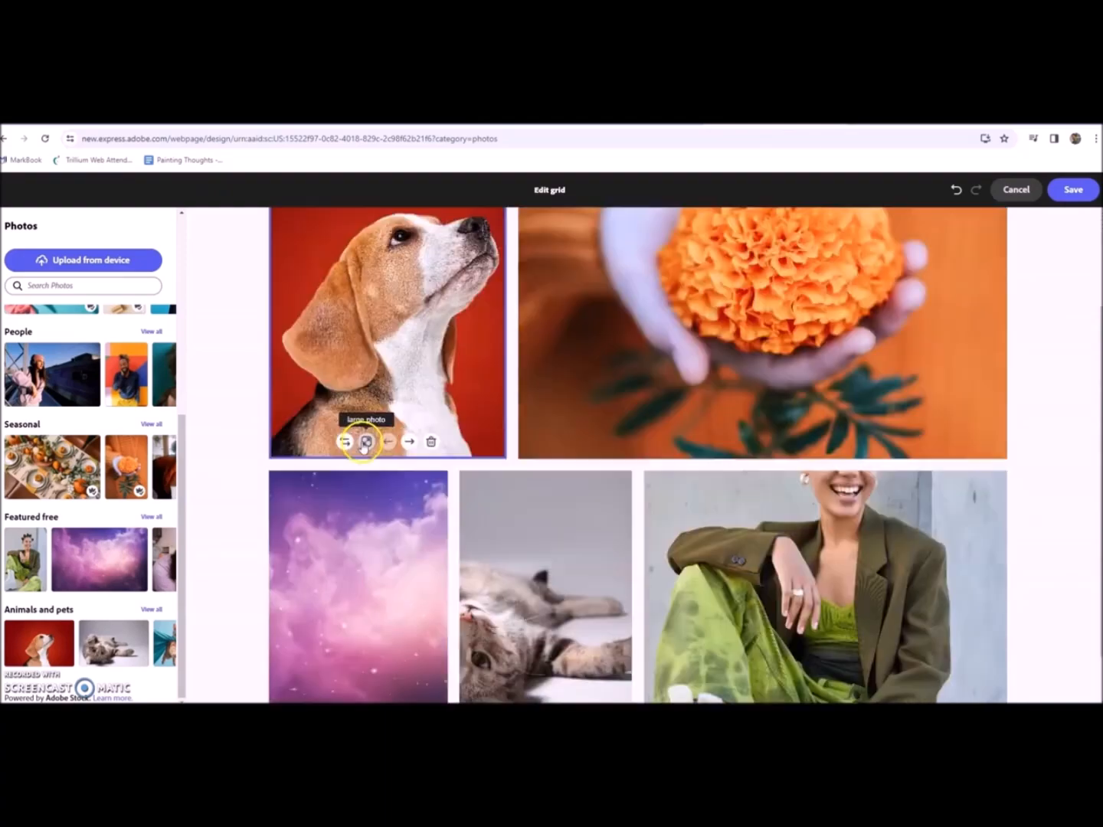
scroll(395, 406, "down", 1)
- Check the size option on the lying cat photo and save the photo grid
left_click(530, 527)
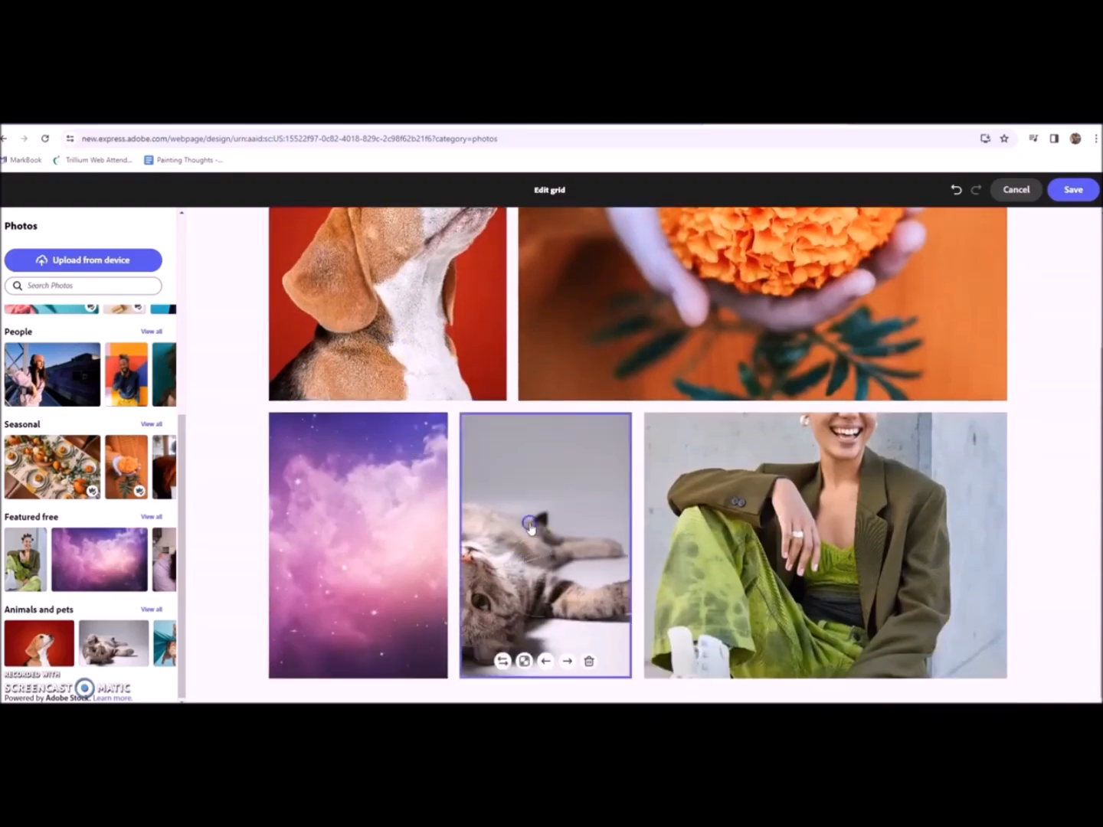
left_click(525, 664)
scroll(600, 535, "down", 4)
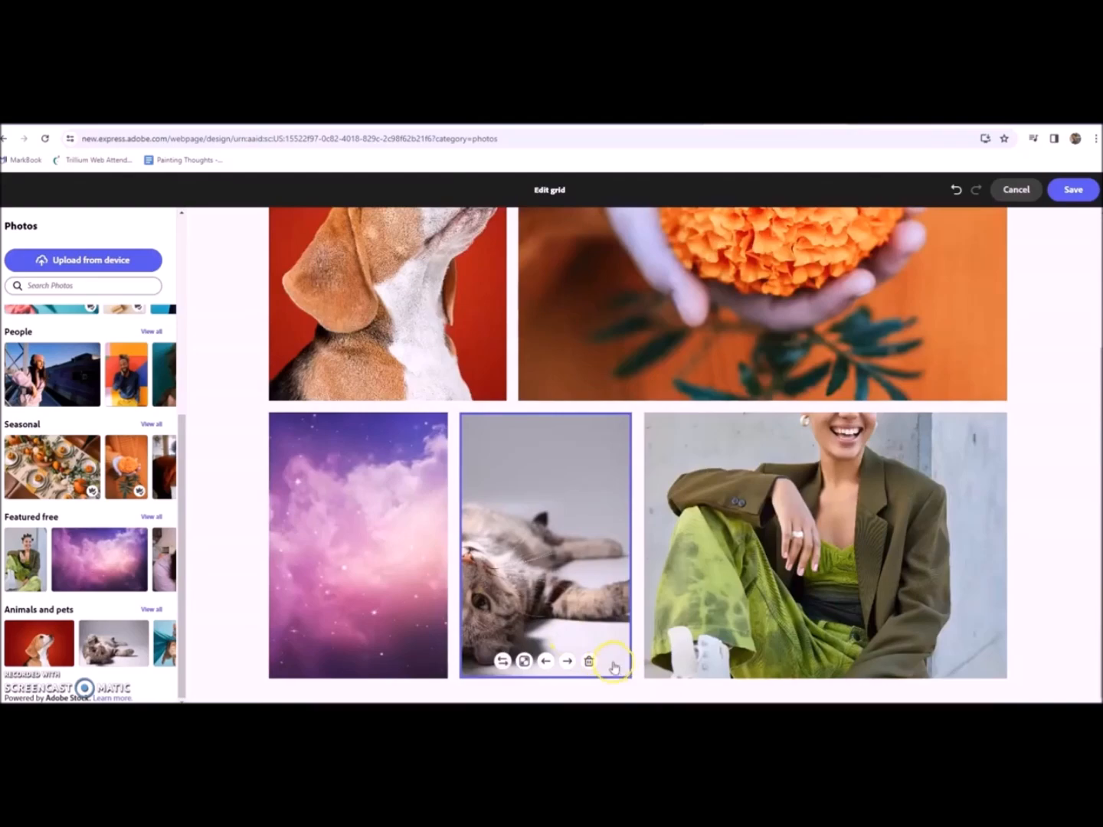
scroll(611, 363, "up", 1)
scroll(611, 363, "up", 2)
scroll(645, 318, "down", 3)
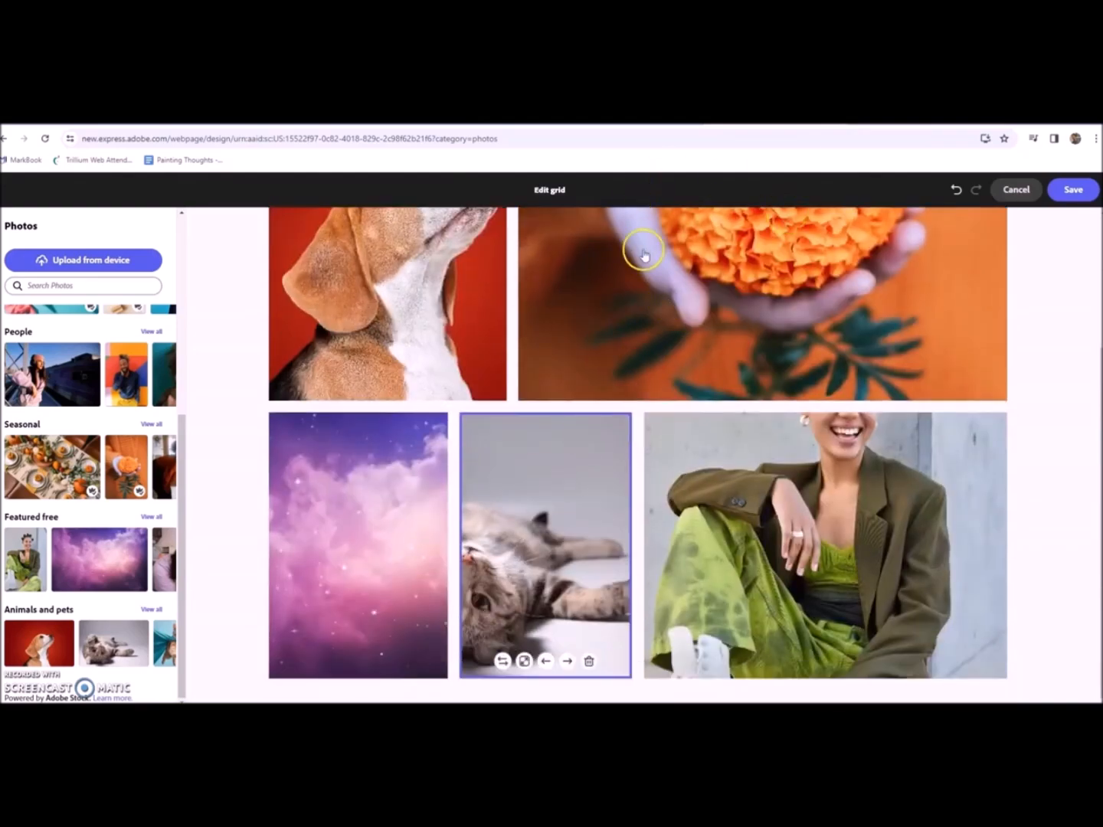
left_click(1072, 190)
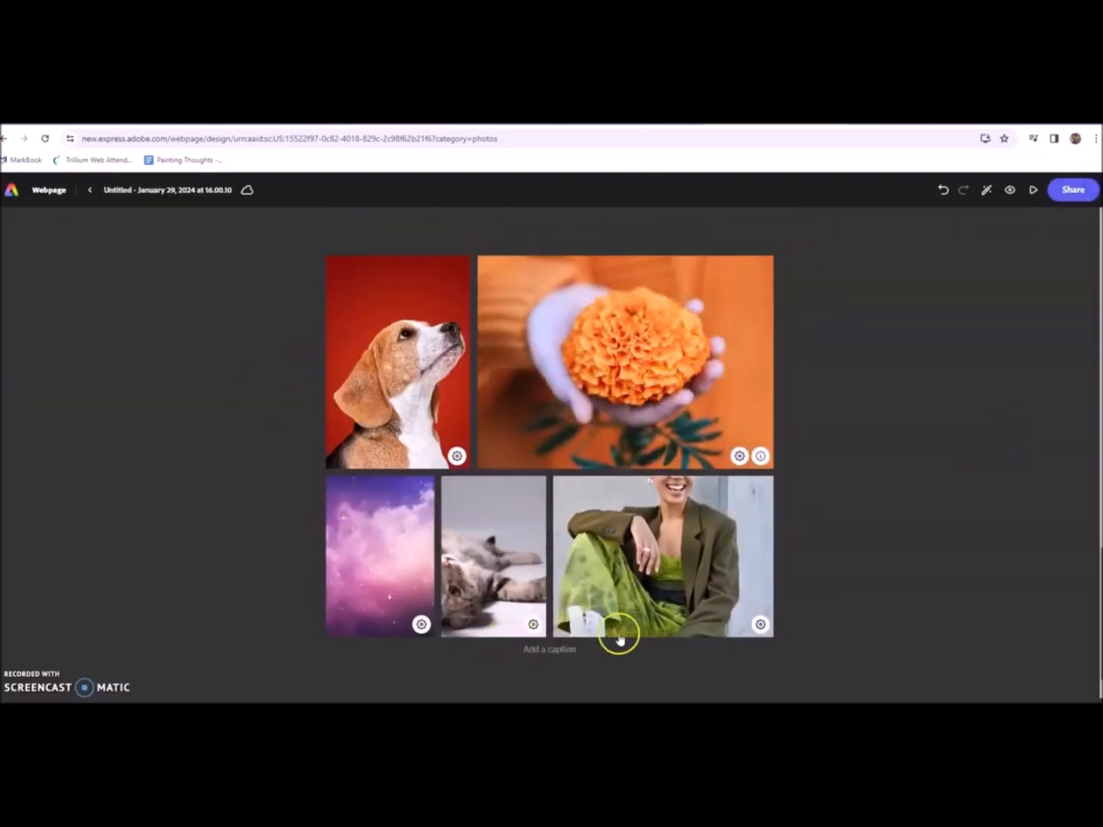
- Apply an Adobe Express theme that sets the cover title in bold capitals inside a translucent bordered box
scroll(831, 409, "up", 1)
scroll(832, 408, "up", 12)
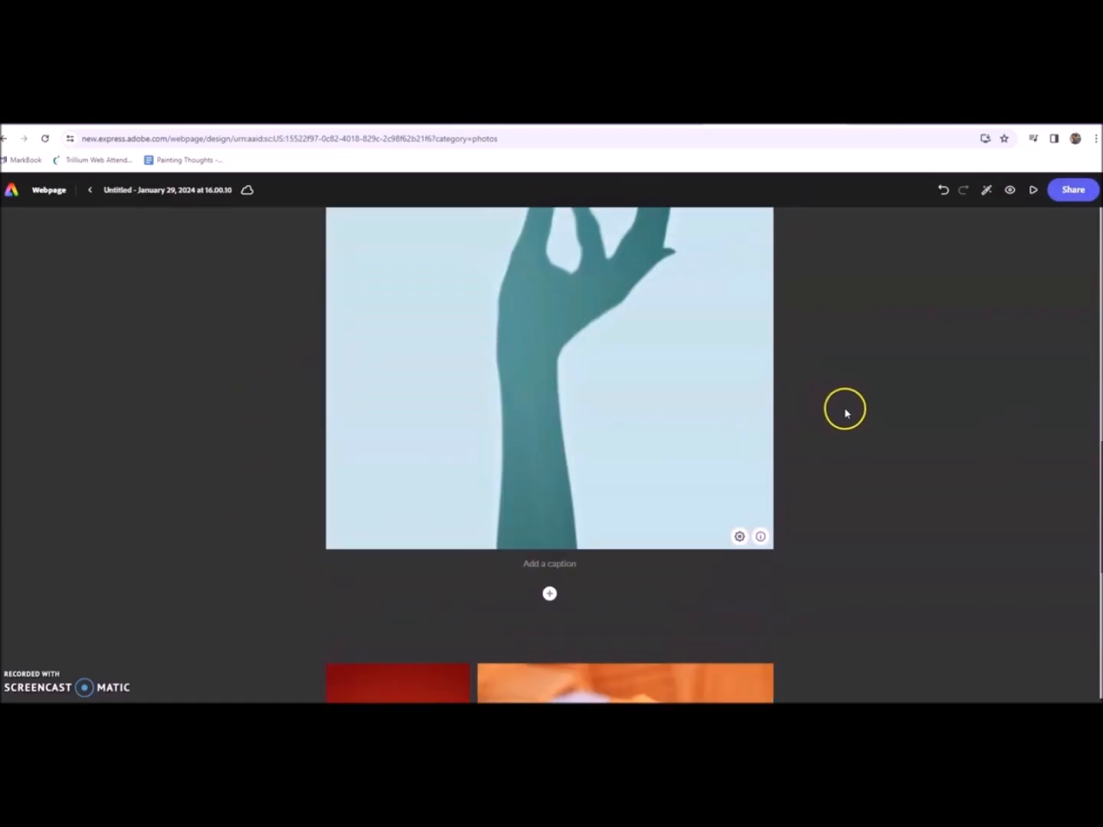
scroll(839, 424, "down", 5)
scroll(840, 422, "up", 6)
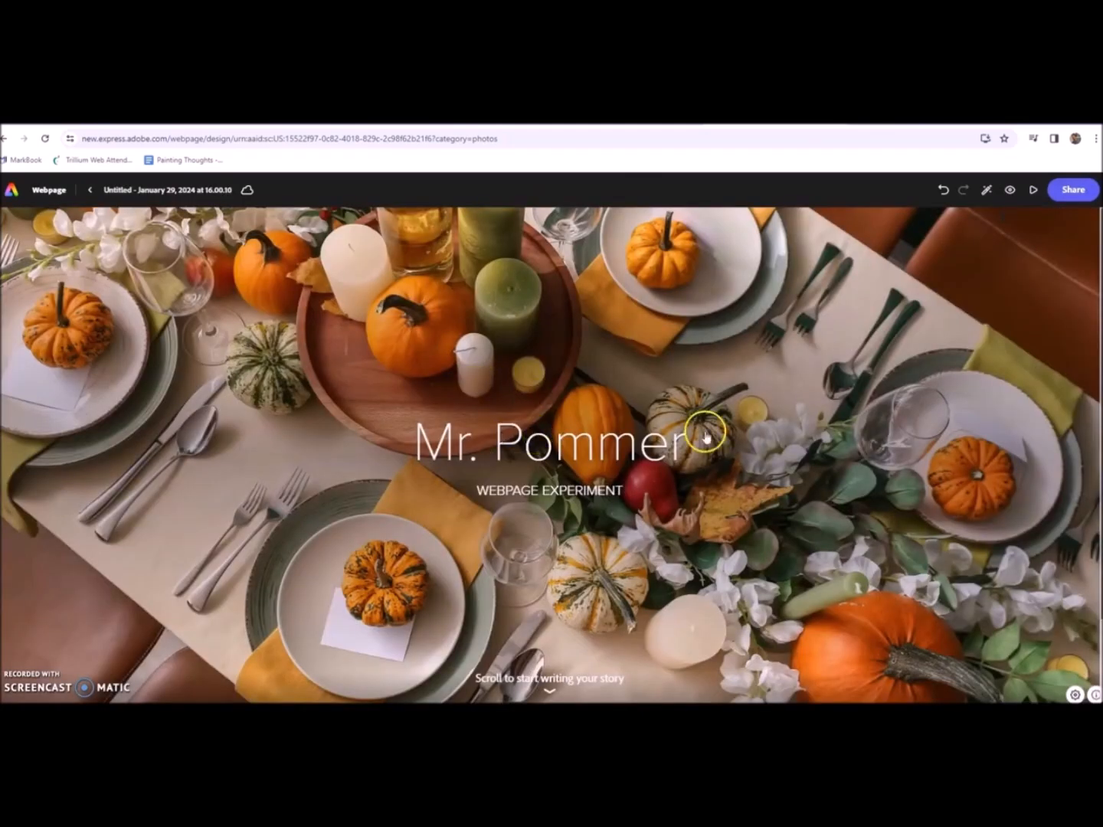
left_click(988, 192)
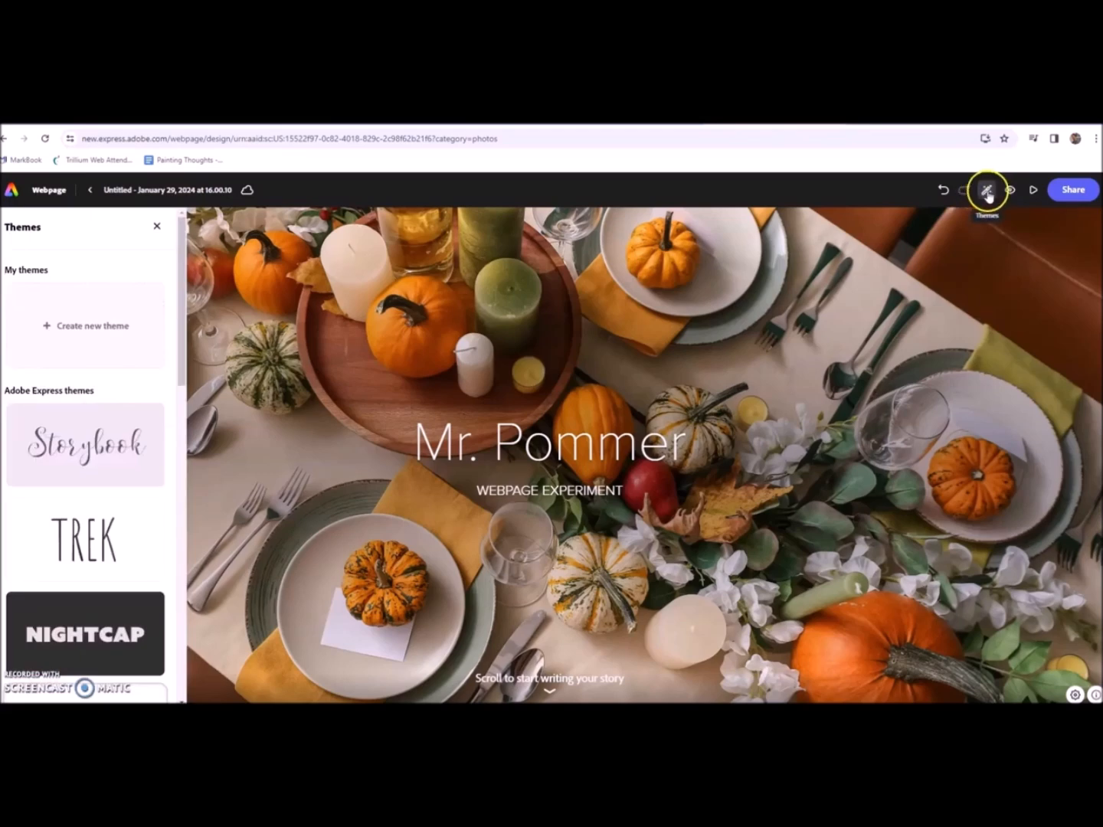
scroll(85, 459, "down", 3)
left_click(87, 527)
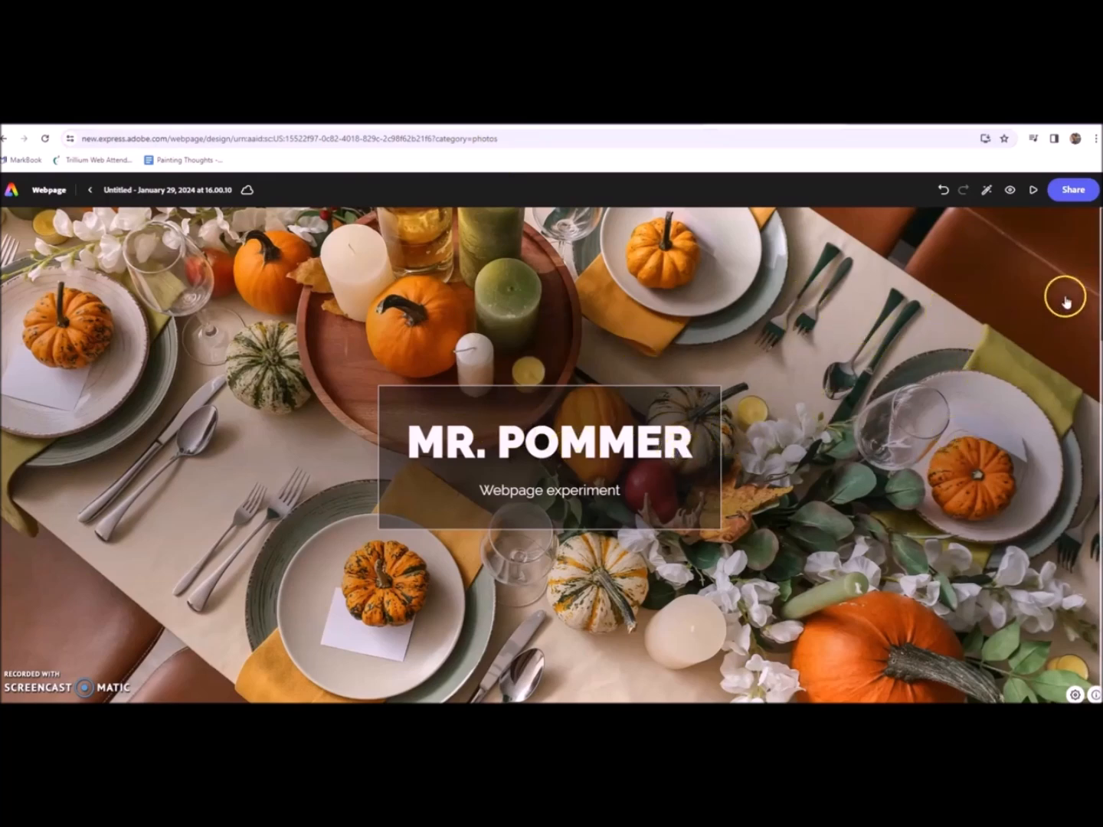
- Publish the webpage to the web with the default publish options and copy its shareable link
left_click(1072, 192)
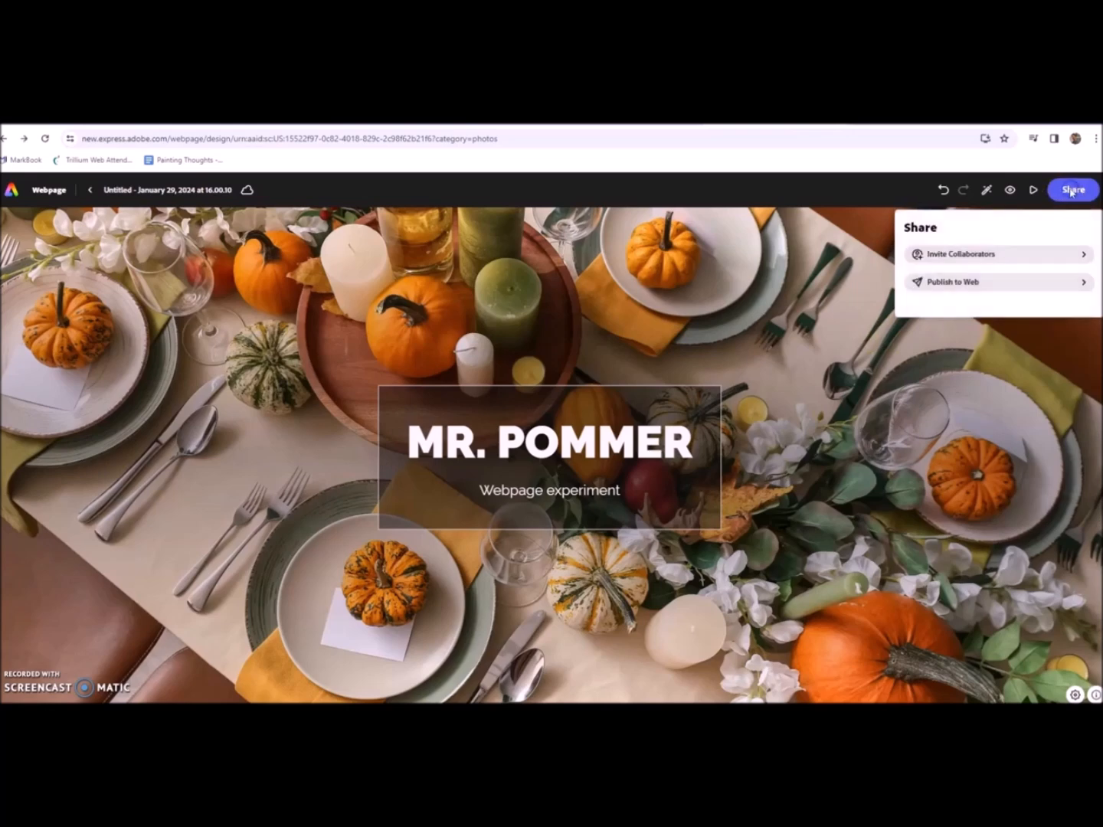
left_click(958, 288)
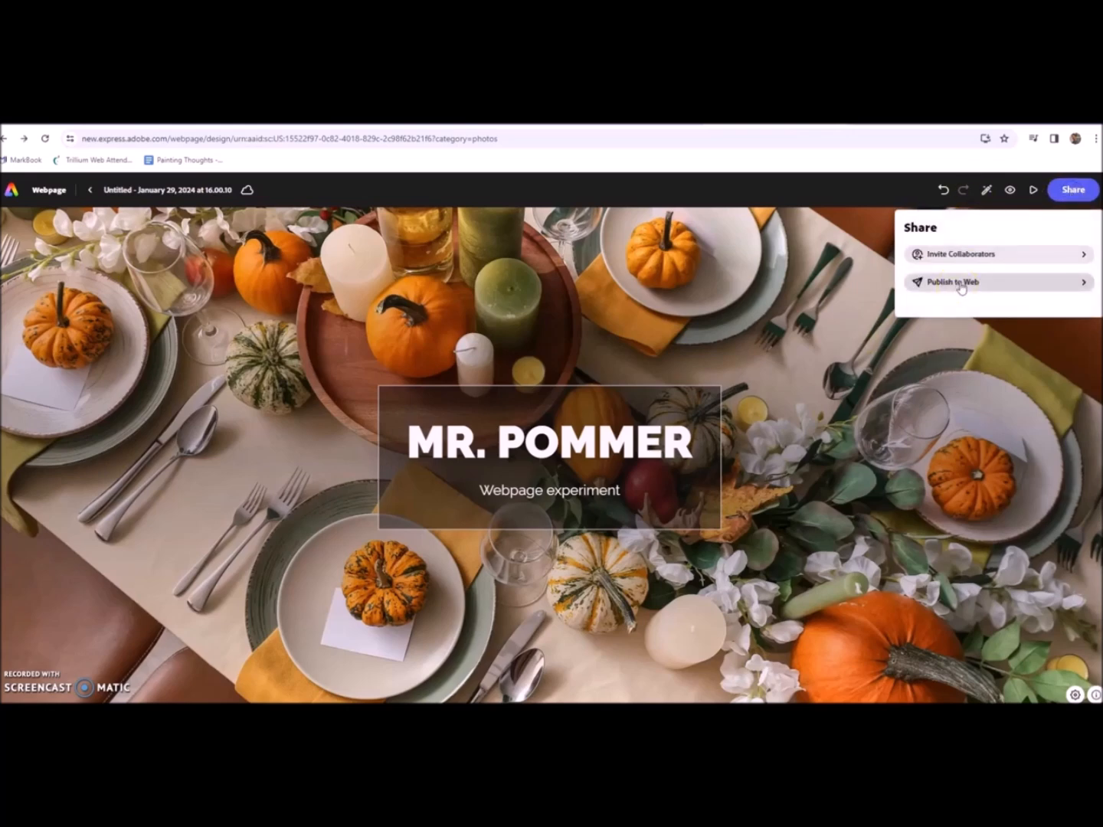
left_click(960, 286)
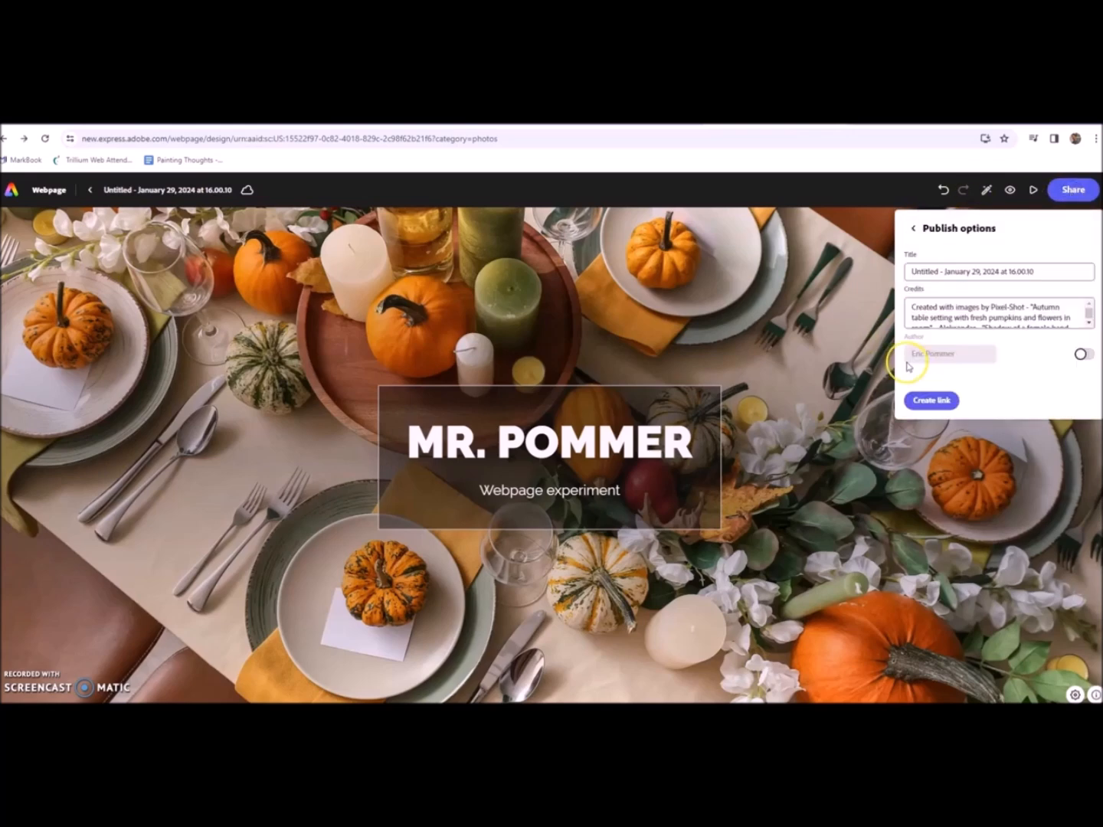
left_click(936, 400)
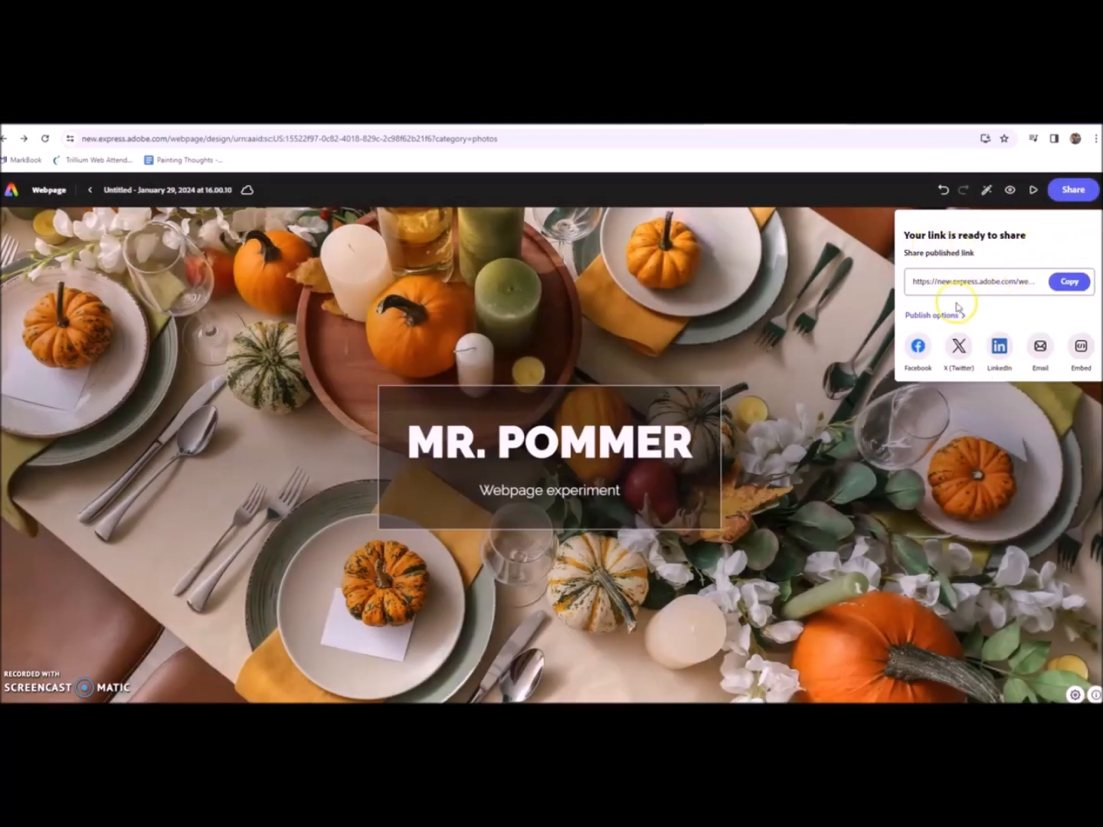
left_click(1068, 287)
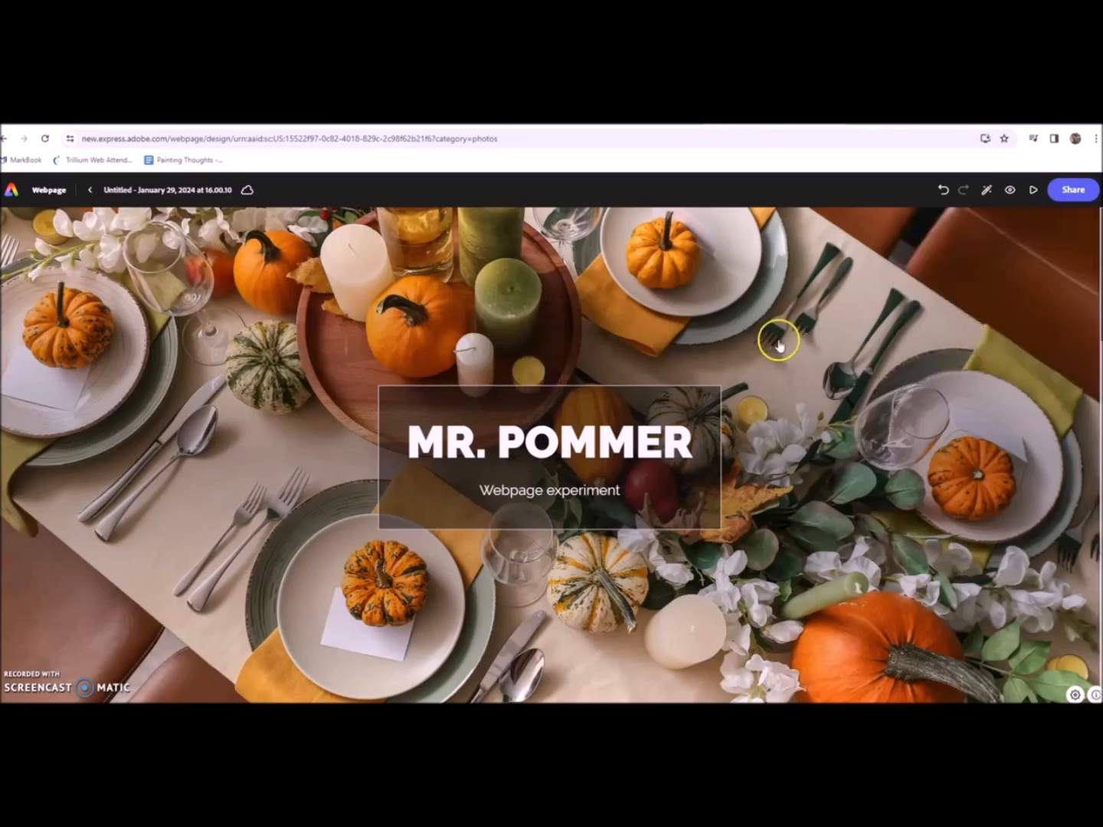
- Preview the whole webpage from the cover down to the photo grid, and return to editing
left_click(1010, 191)
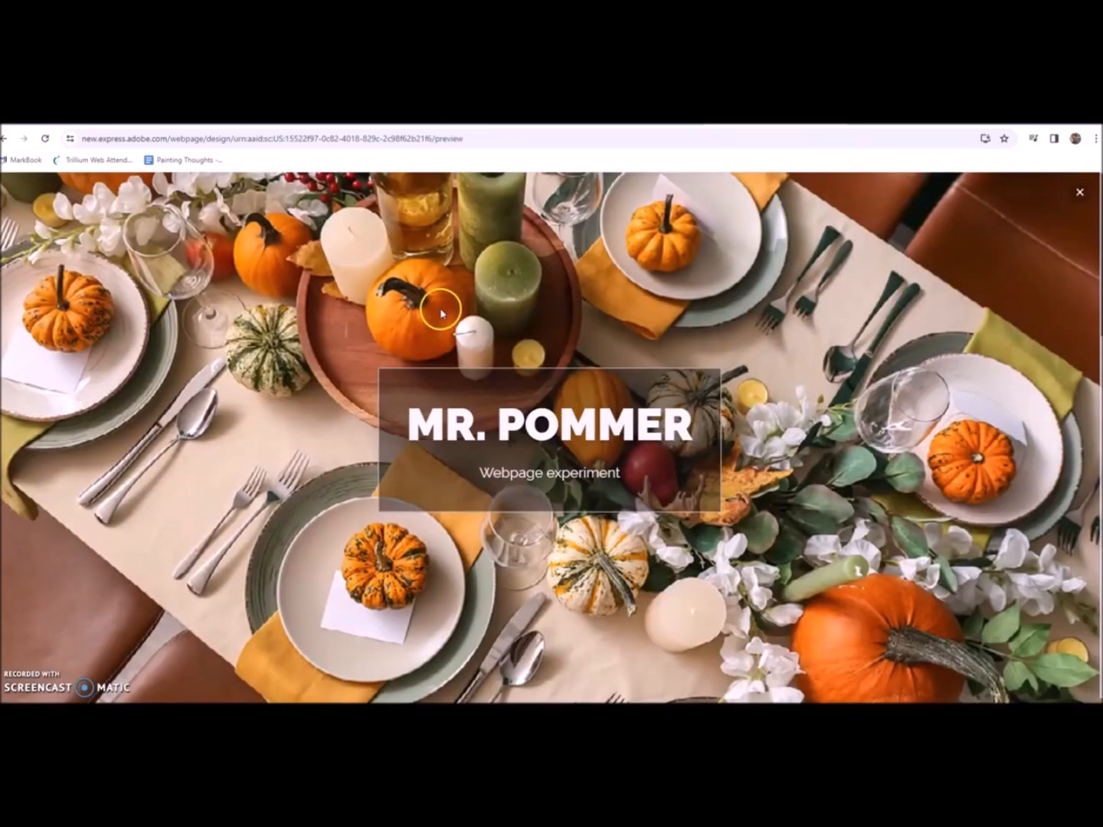
scroll(463, 360, "down", 5)
scroll(337, 397, "down", 9)
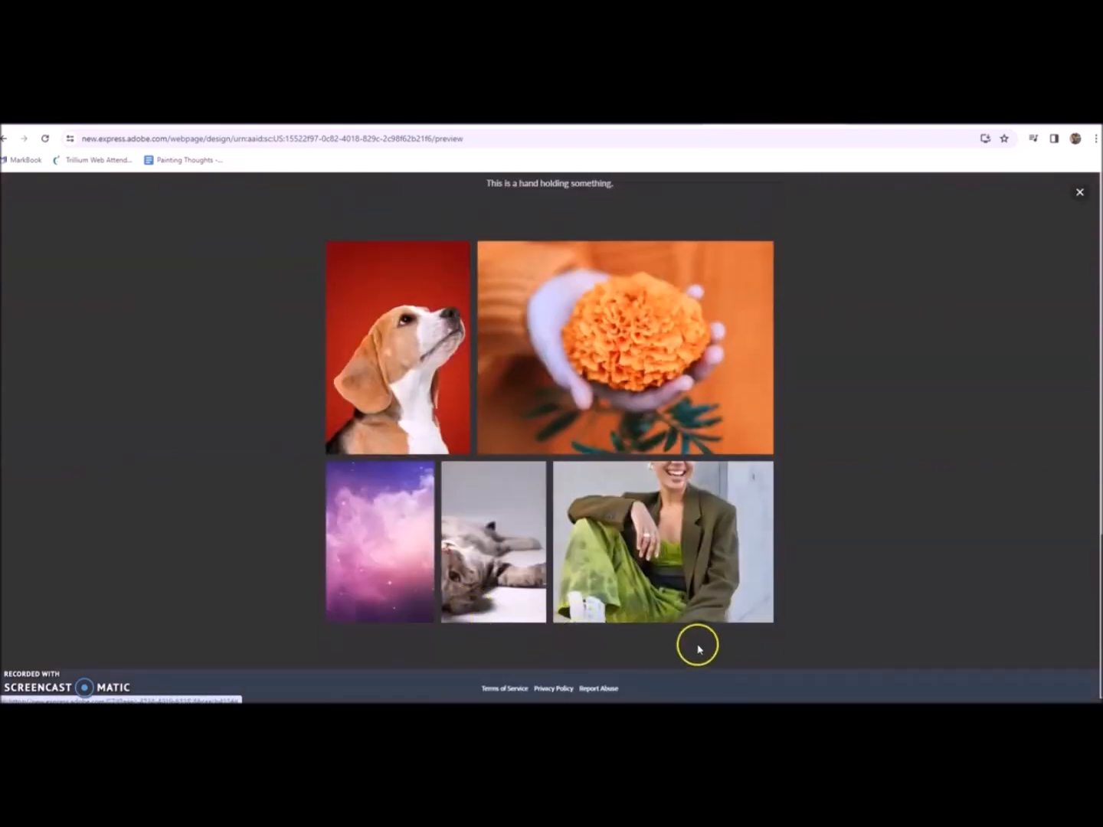
scroll(672, 594, "up", 14)
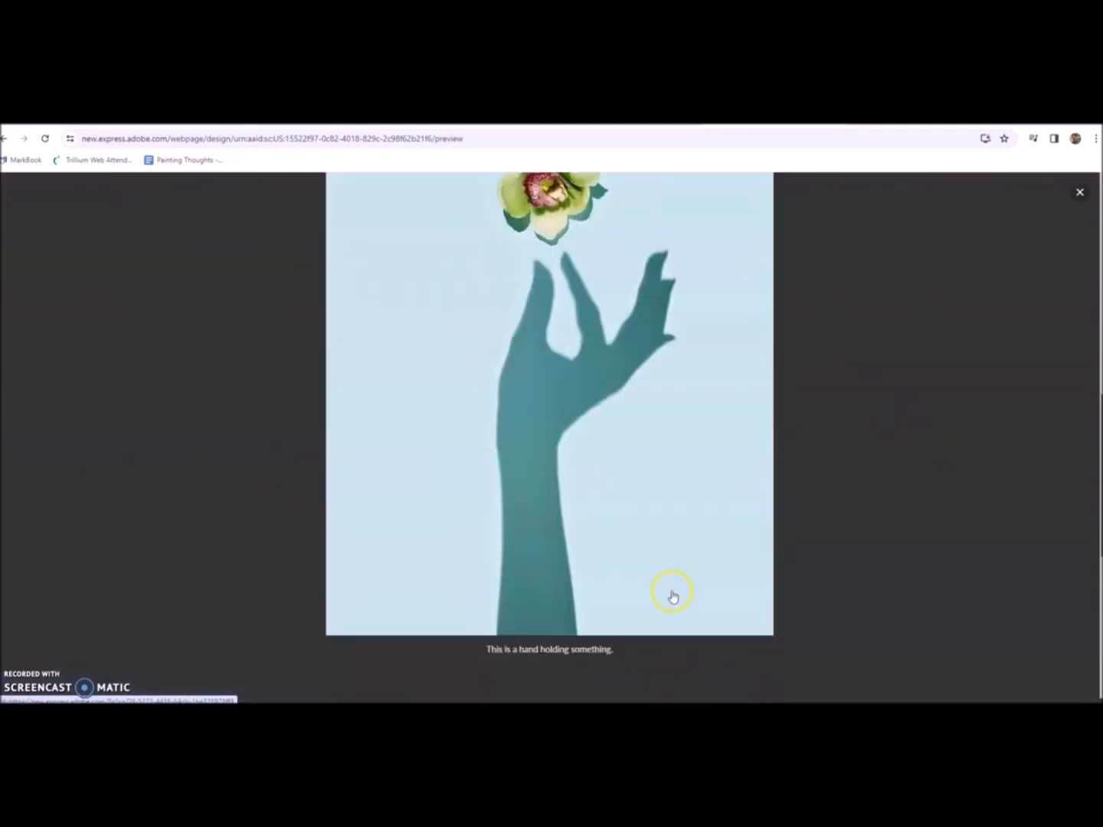
left_click(1080, 193)
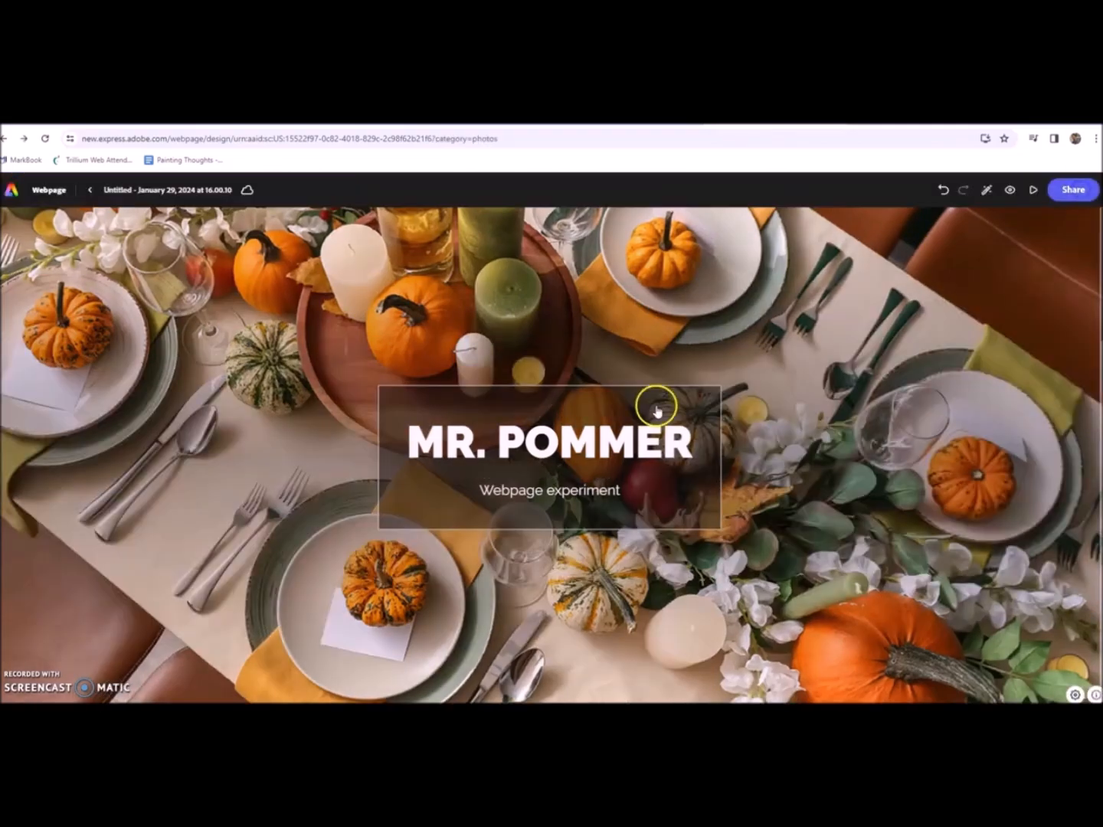
- Extend the text block below the cover to read "This is adding text and you can't see it yet."
scroll(637, 482, "down", 5)
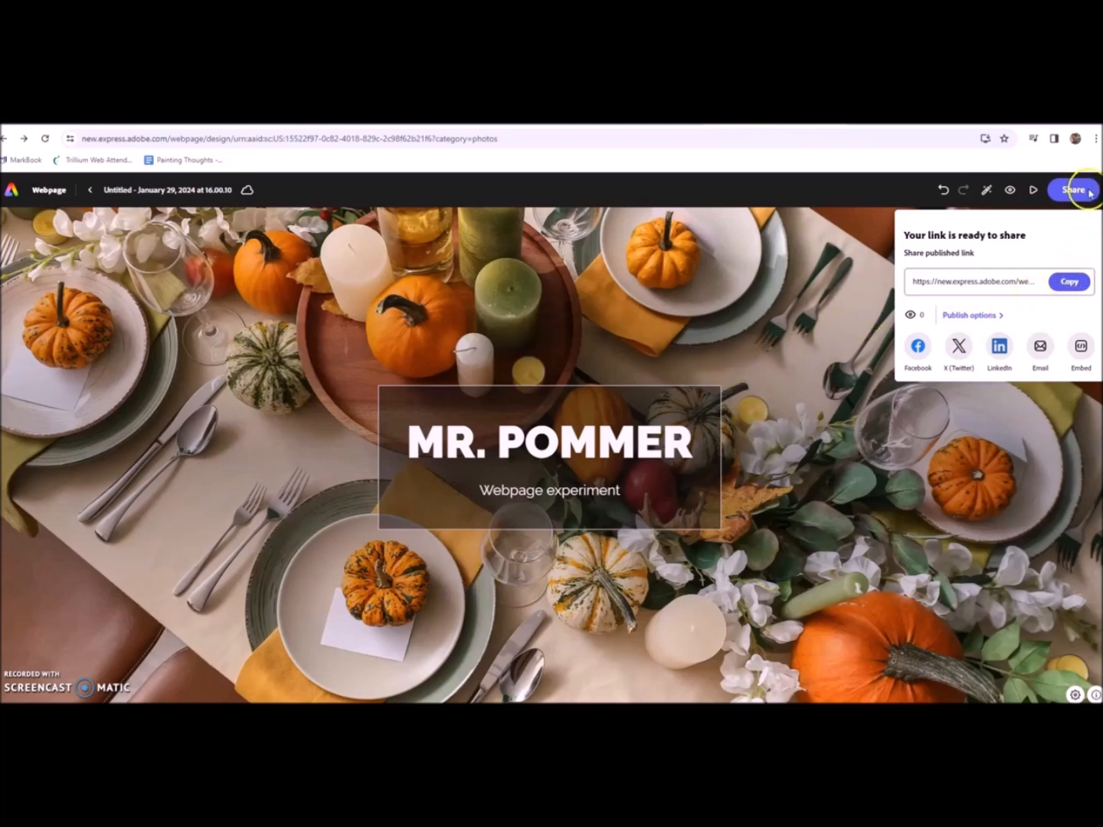
left_click(739, 326)
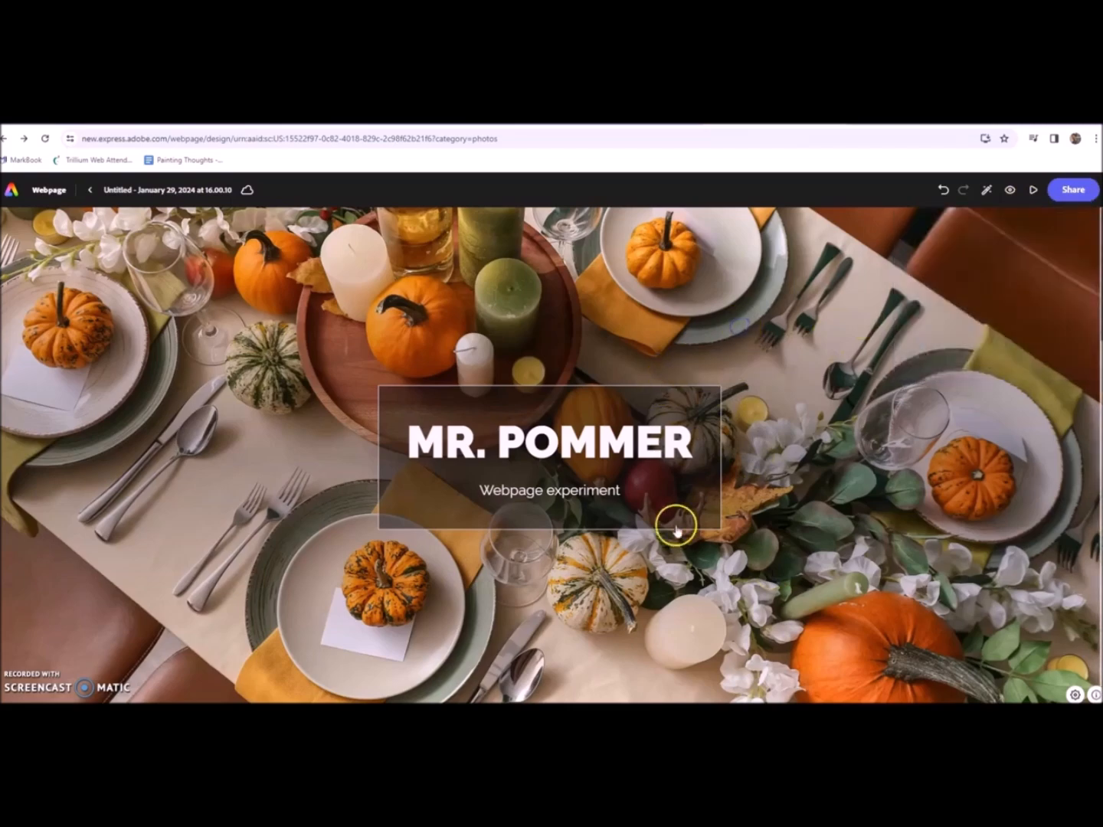
scroll(629, 531, "down", 6)
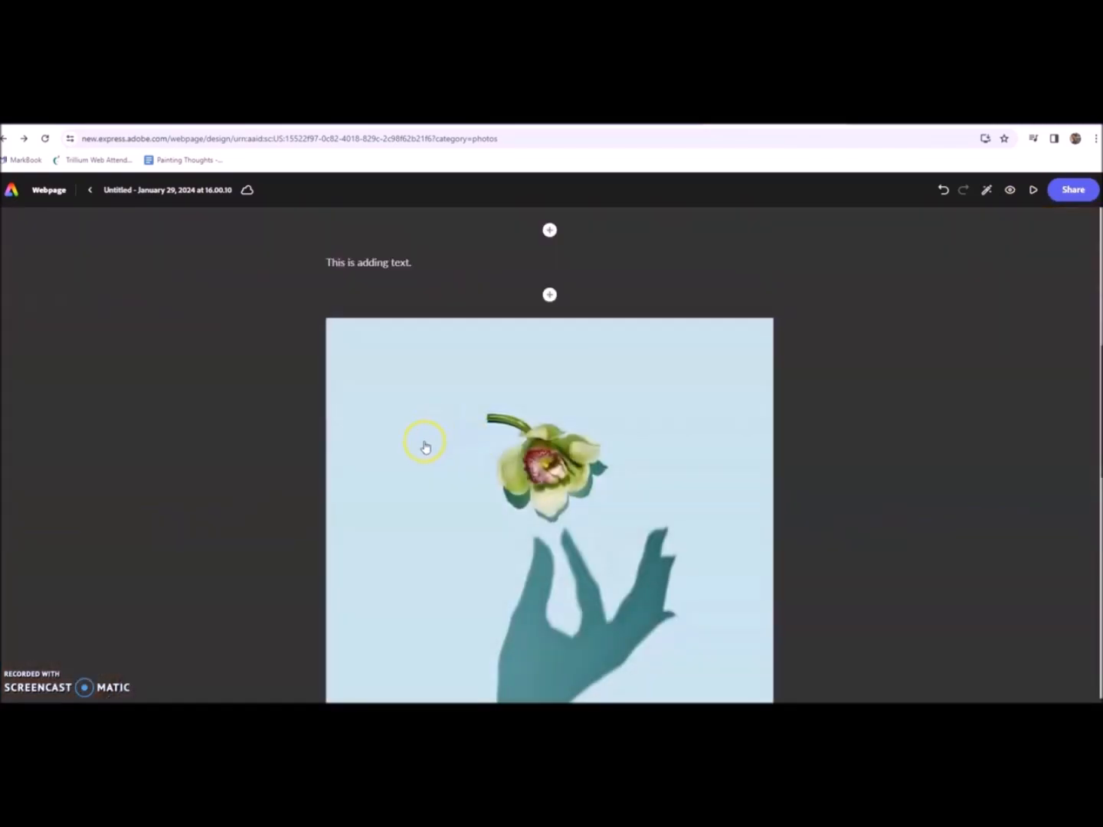
scroll(406, 436, "up", 3)
left_click(410, 500)
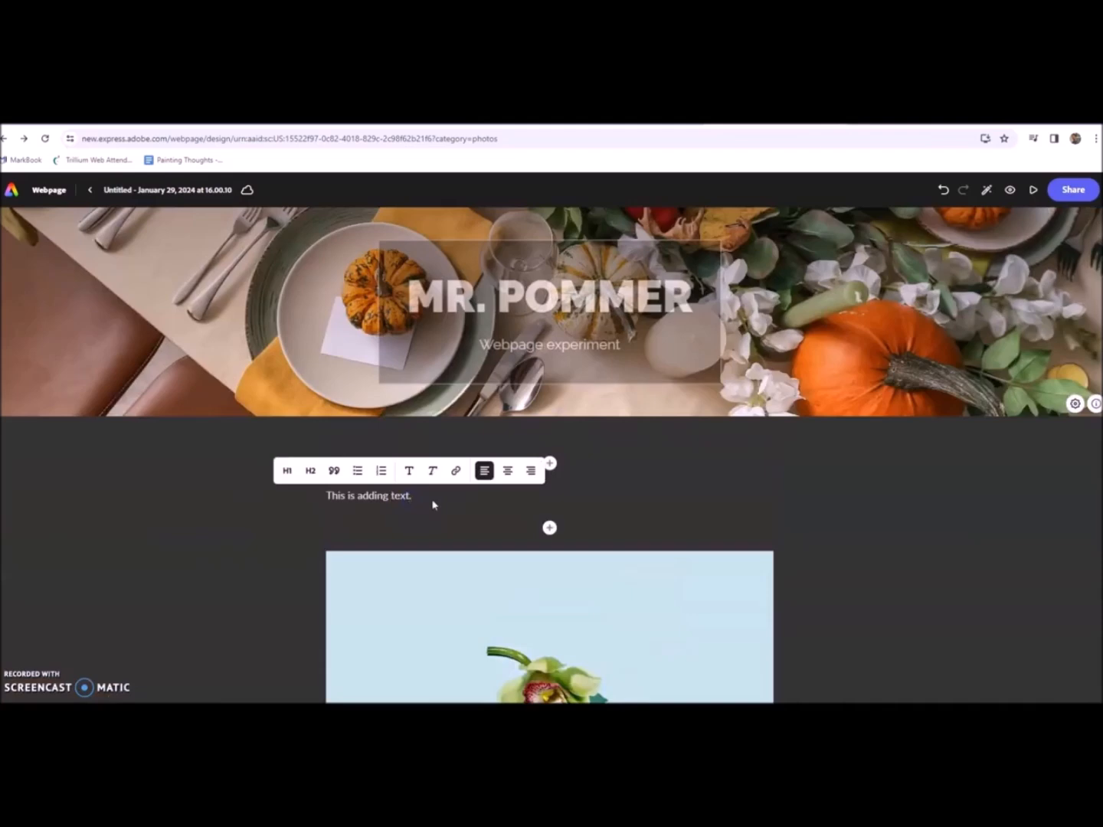
type("and you can't see it yet.")
left_click(824, 569)
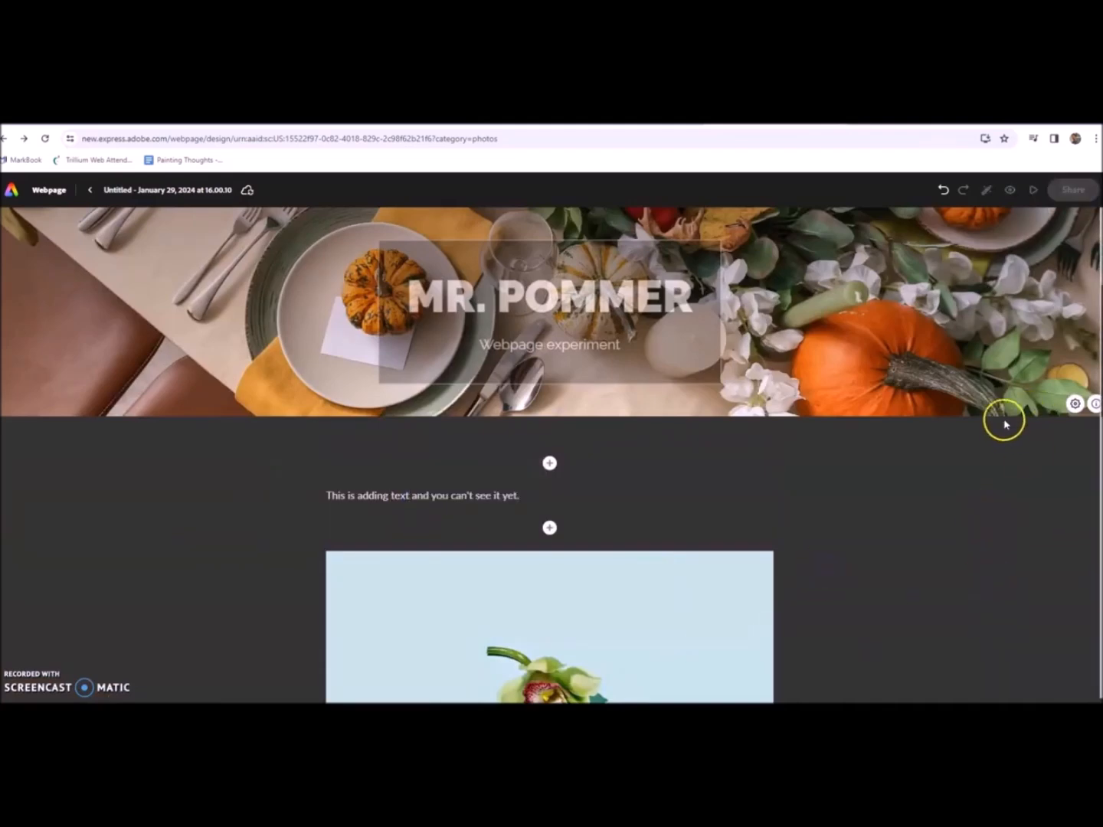
- Publish the text change to the already shared webpage
left_click(1070, 196)
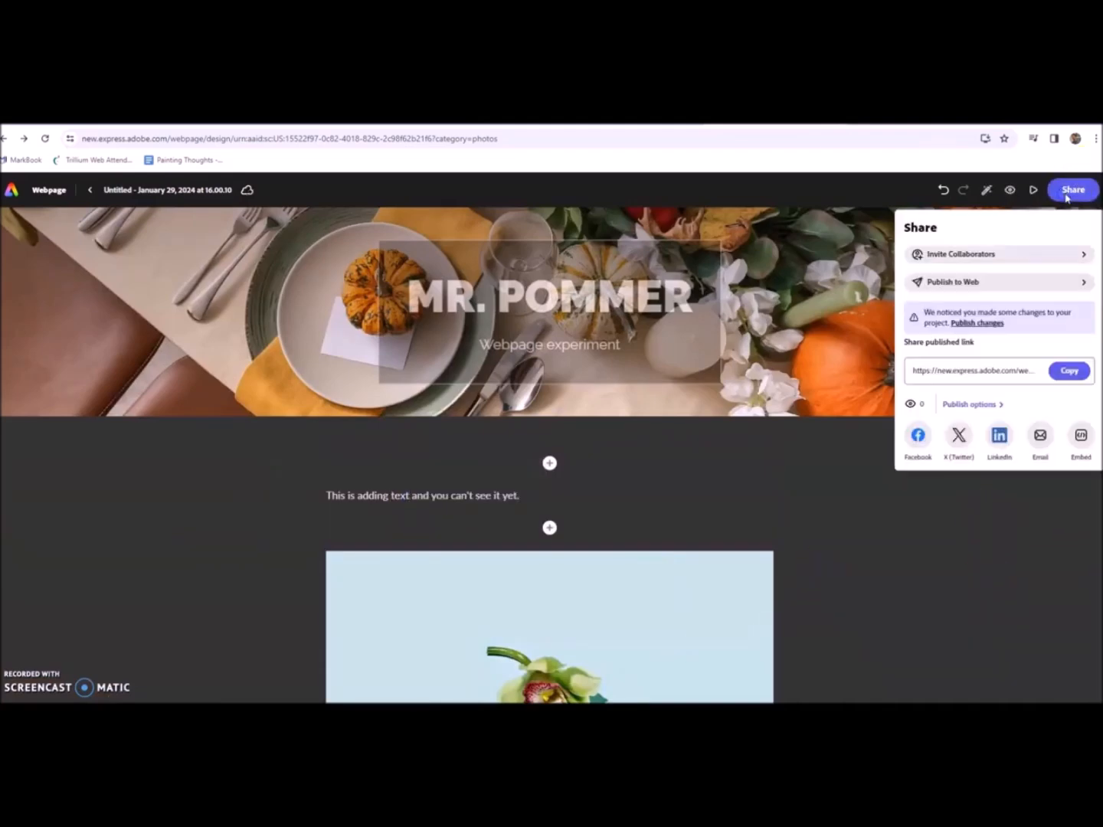
left_click(937, 323)
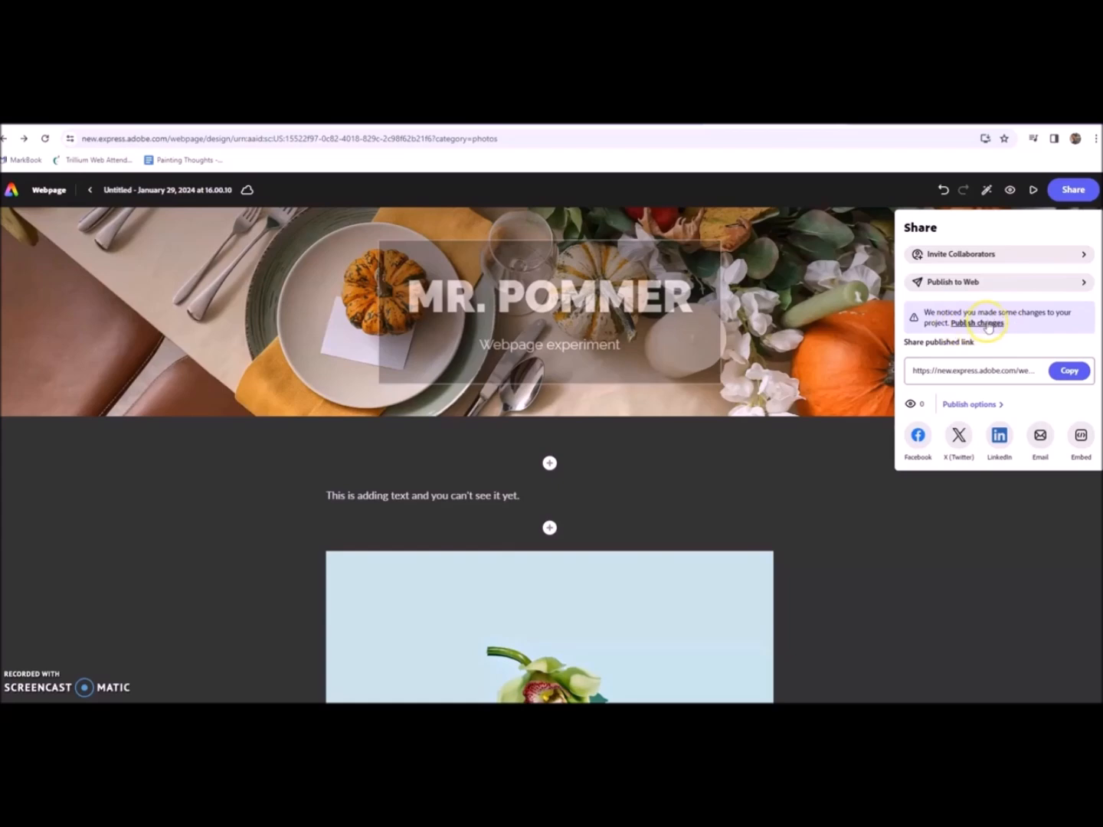
left_click(987, 324)
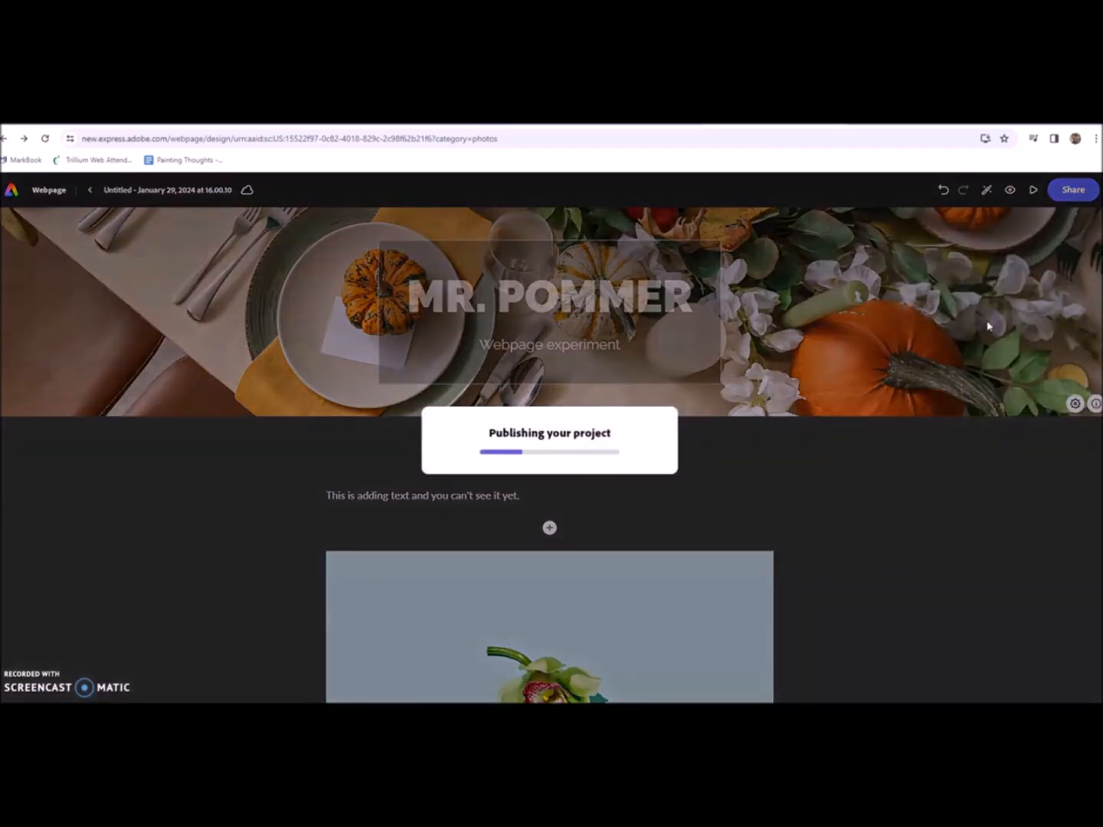